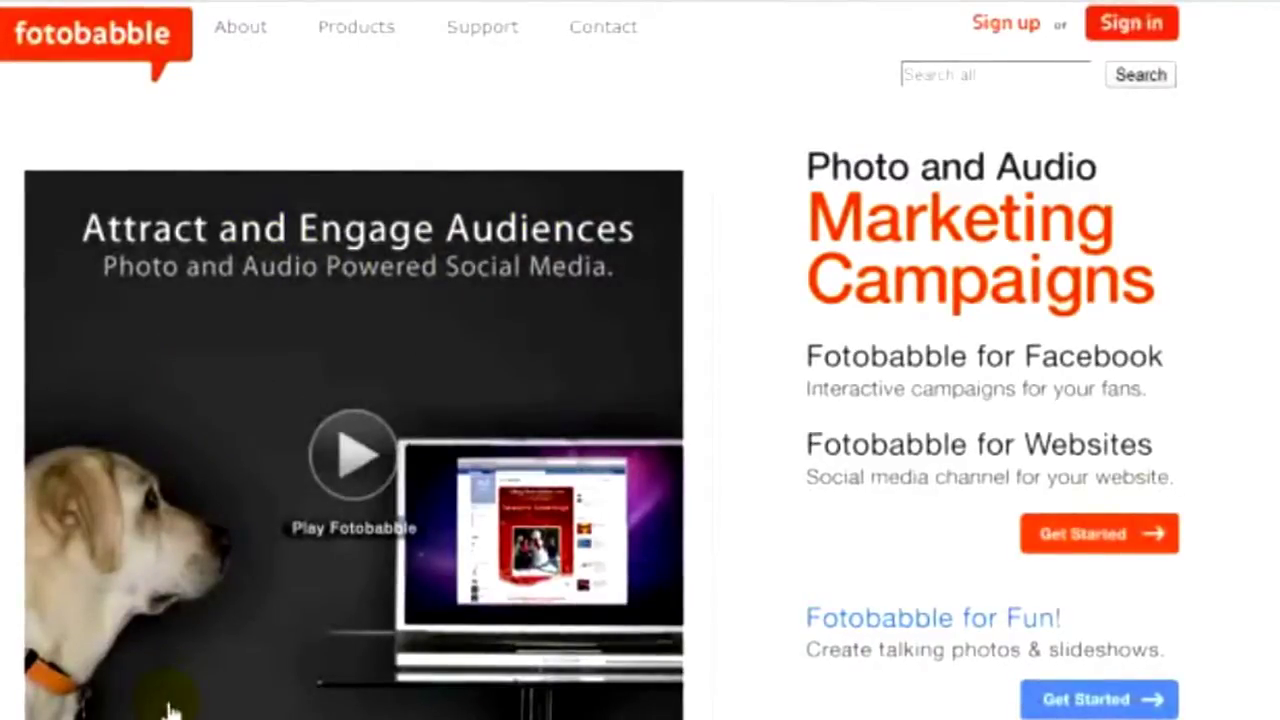
- Sign in to the Fotobabble account with the prefilled credentials and open the existing Fotobabble of the long-haired man
left_click(1027, 36)
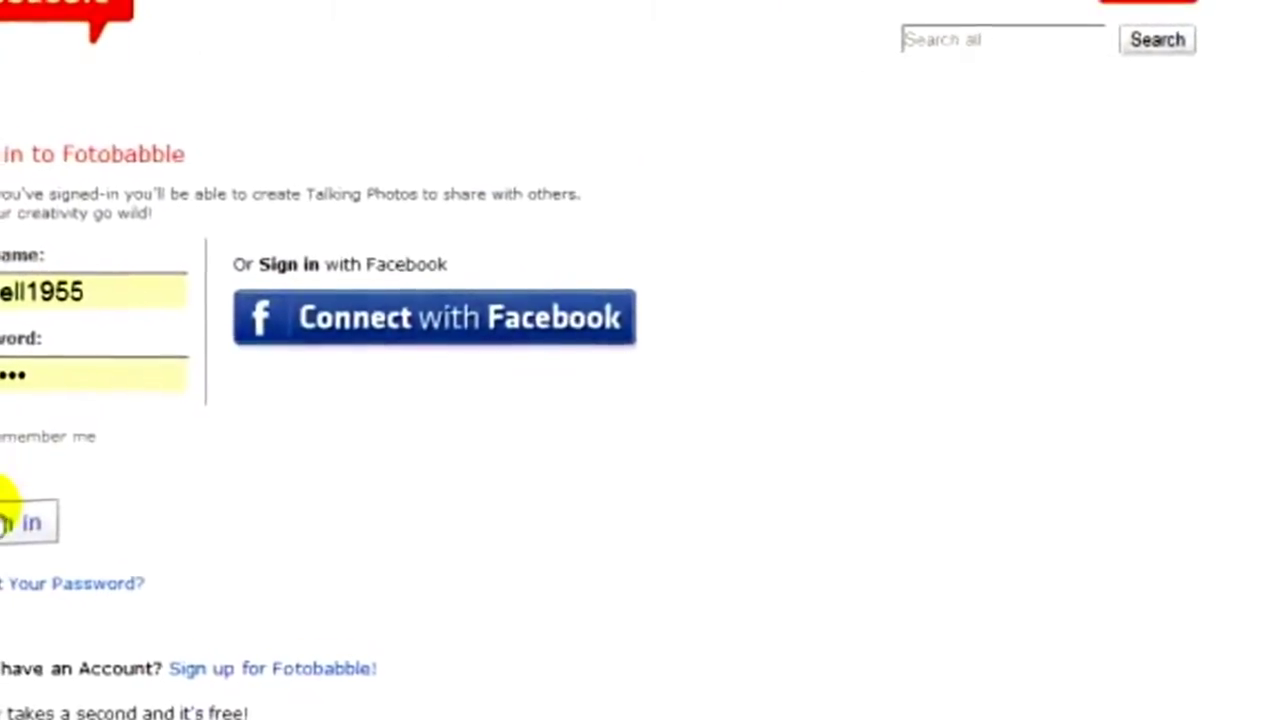
left_click(8, 532)
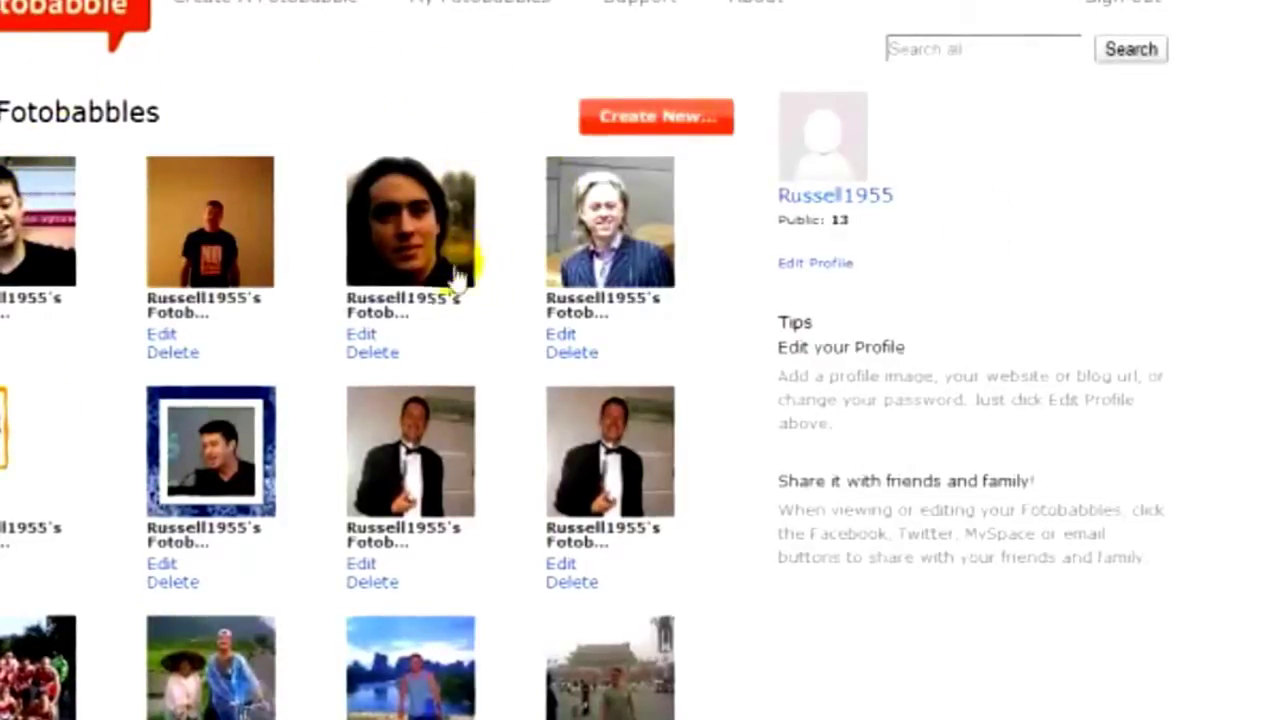
left_click(405, 243)
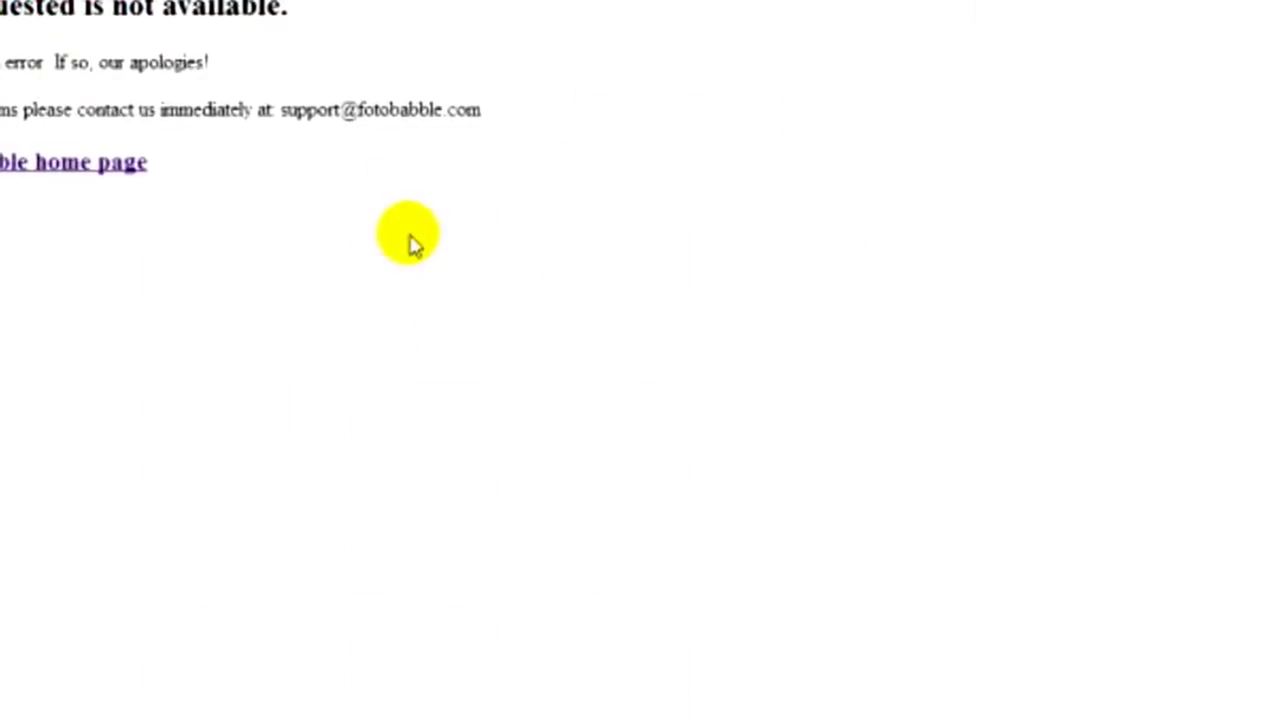
key("alt+Left")
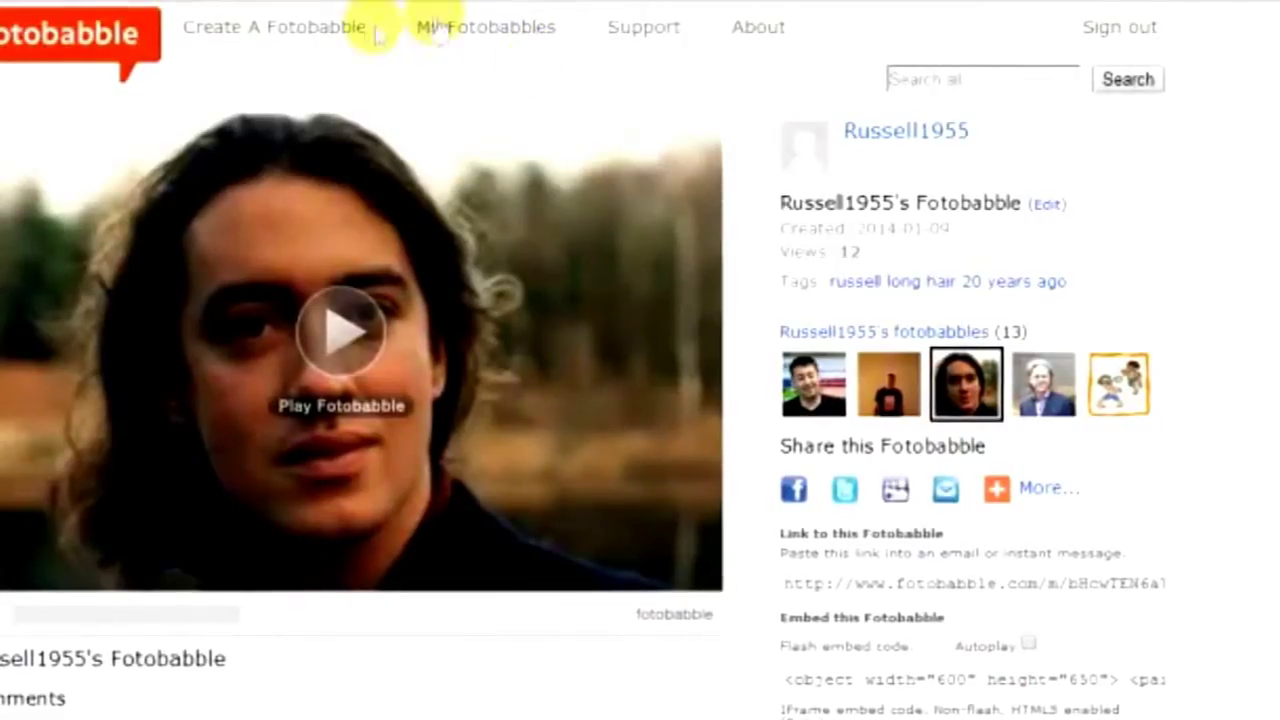
- Create a new Fotobabble from the computer photo presenting.png
left_click(314, 40)
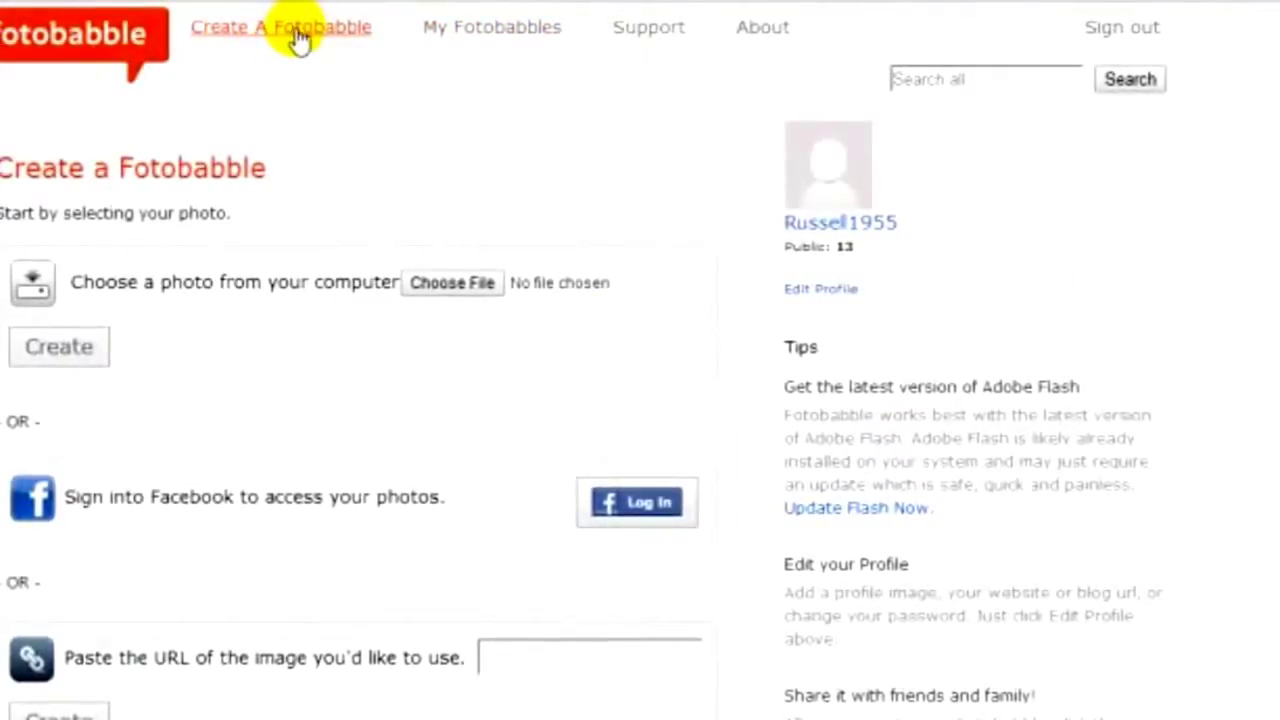
left_click(497, 40)
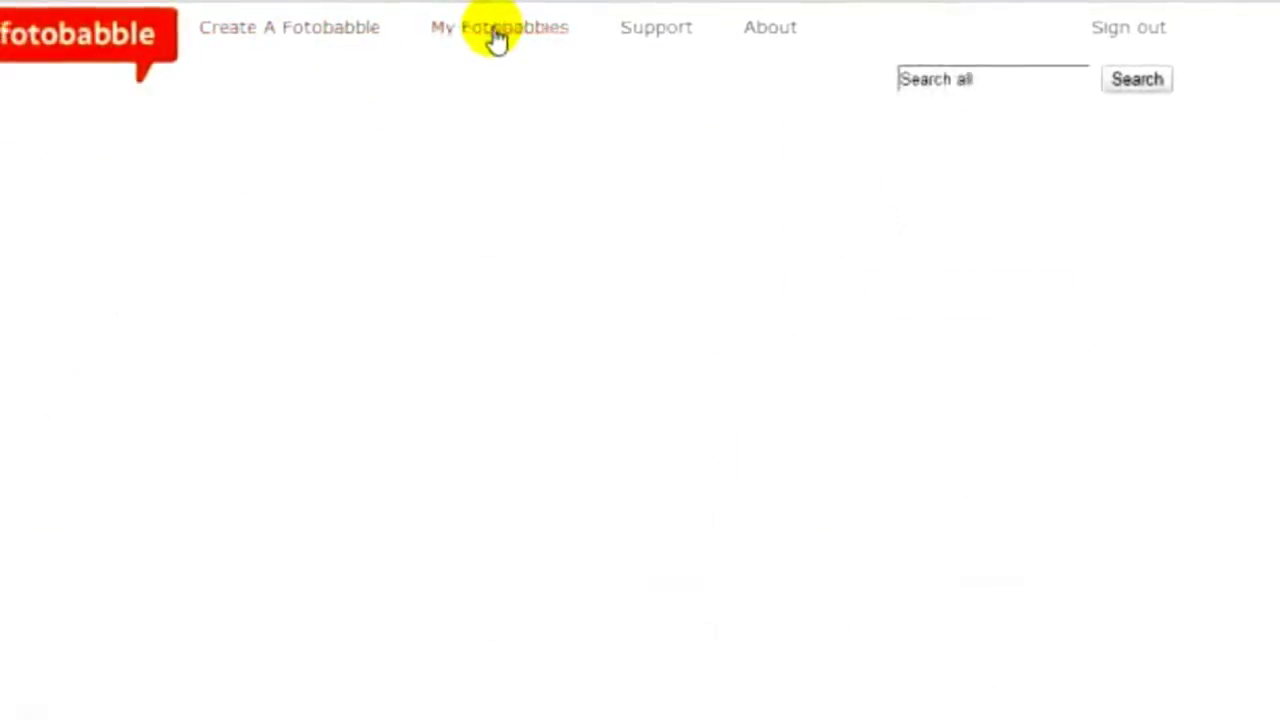
left_click(677, 156)
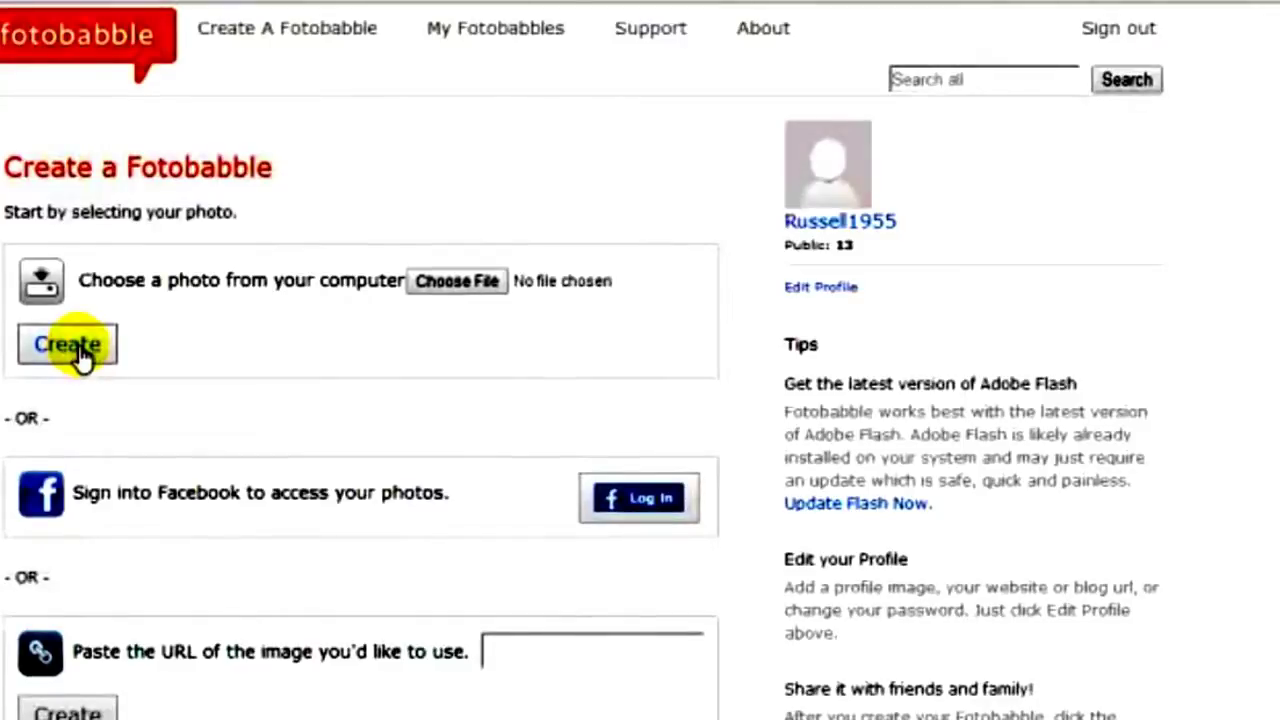
left_click(467, 283)
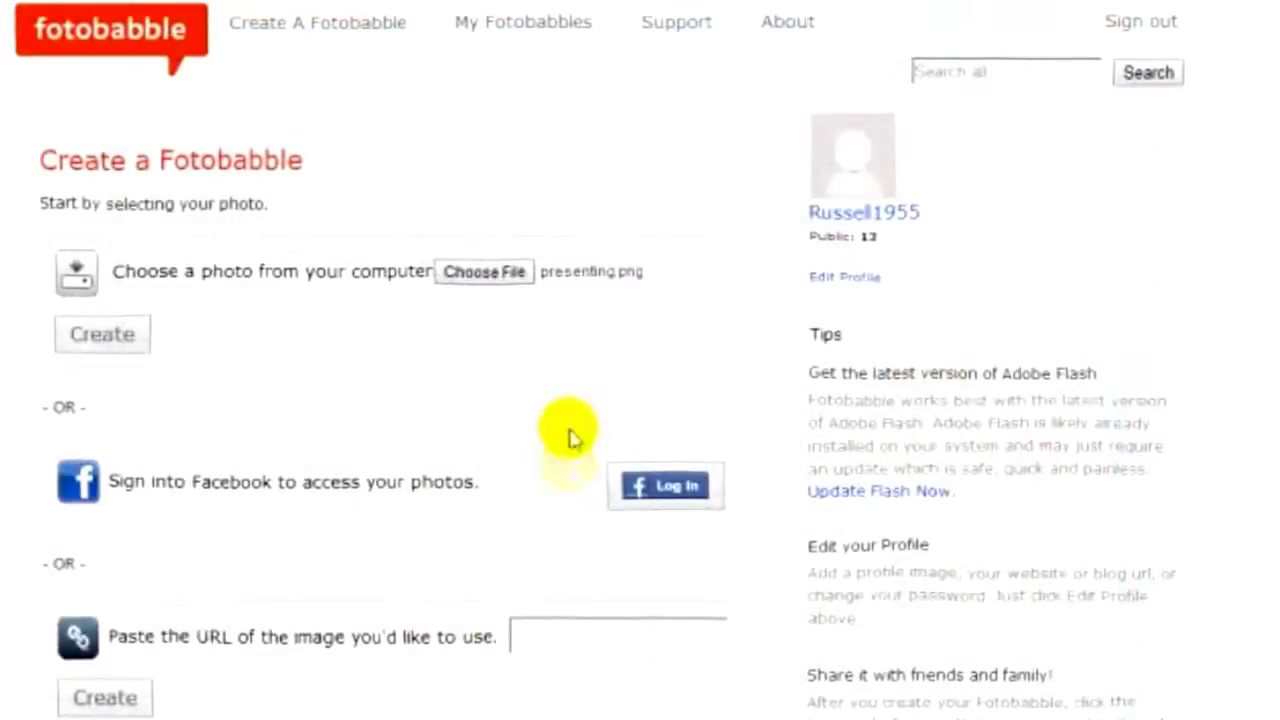
left_click(126, 338)
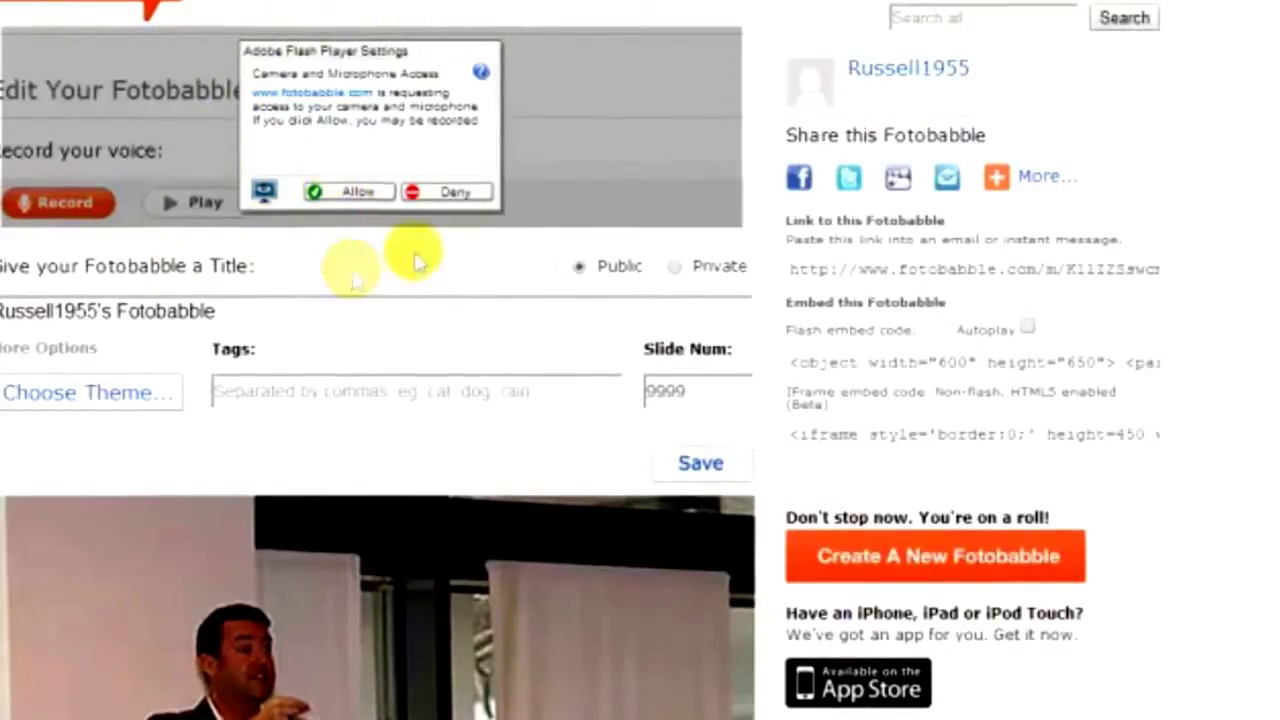
- Allow Flash Player camera and microphone access, and record a short voice message for the photo
left_click(362, 193)
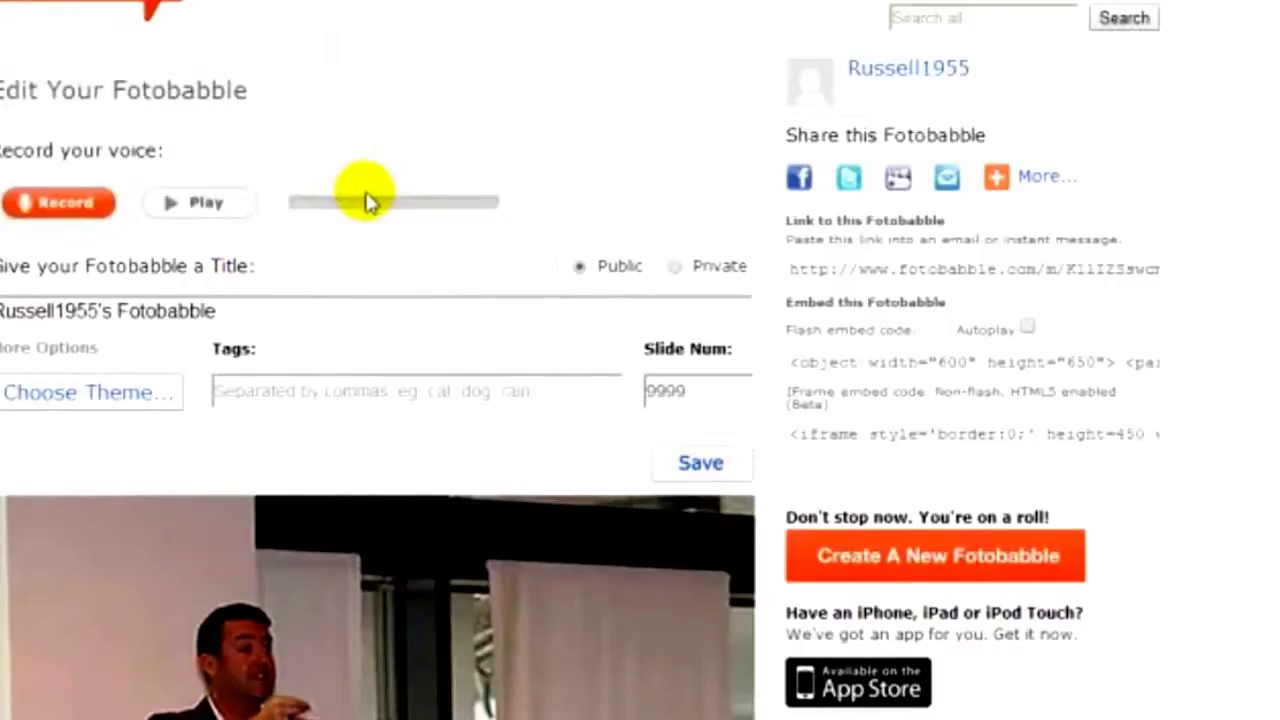
left_click(55, 210)
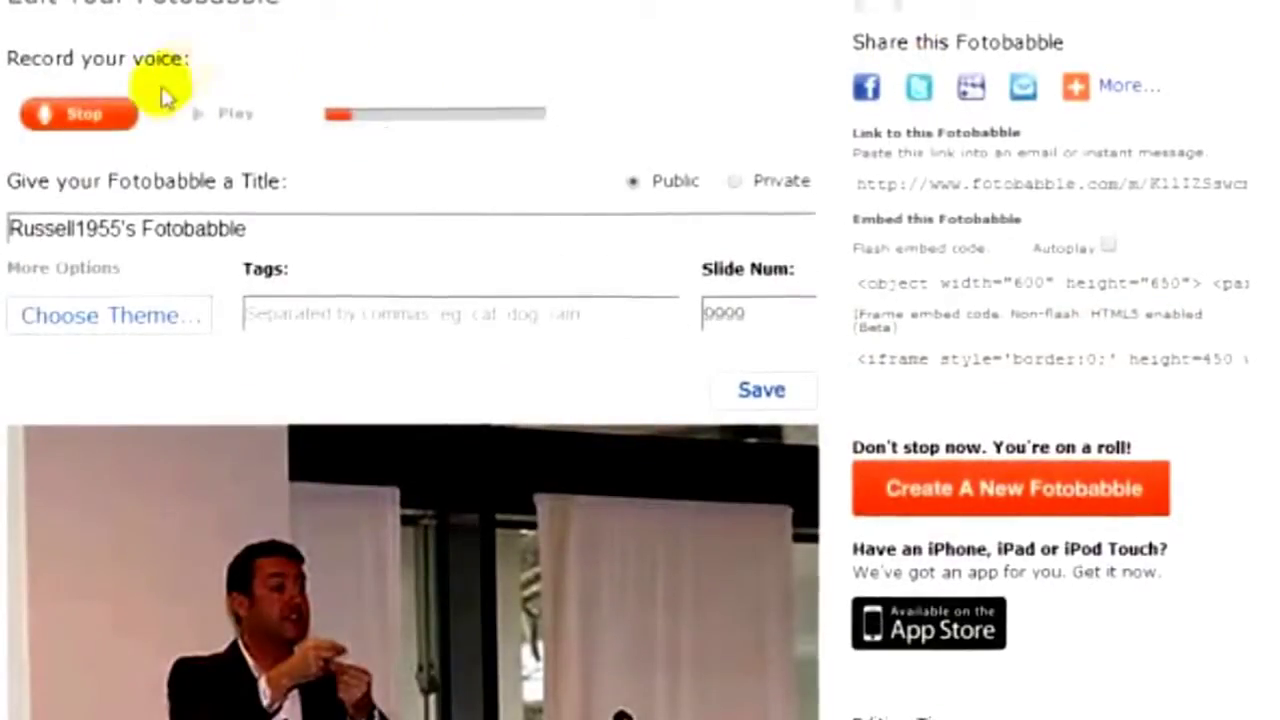
left_click(103, 120)
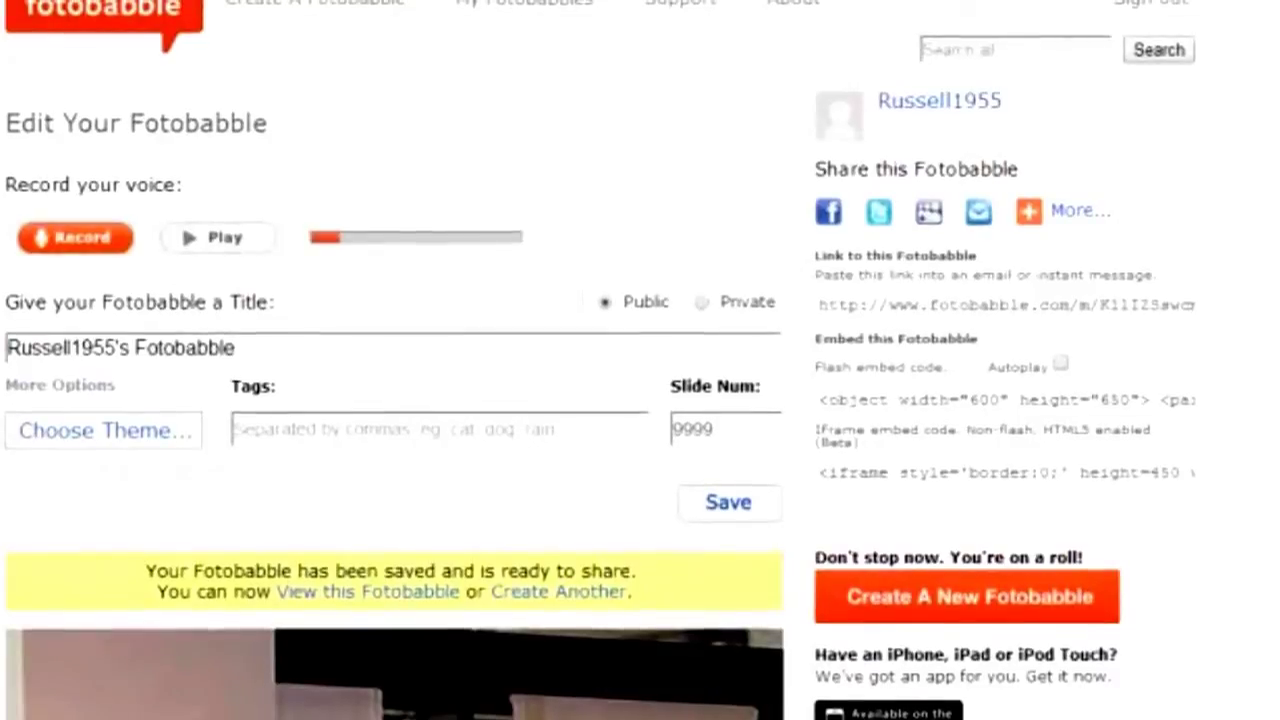
- Copy the image URL of the presenter photo inAction2-250.jpg from the personal website and create another Fotobabble from that URL
left_click(525, 3)
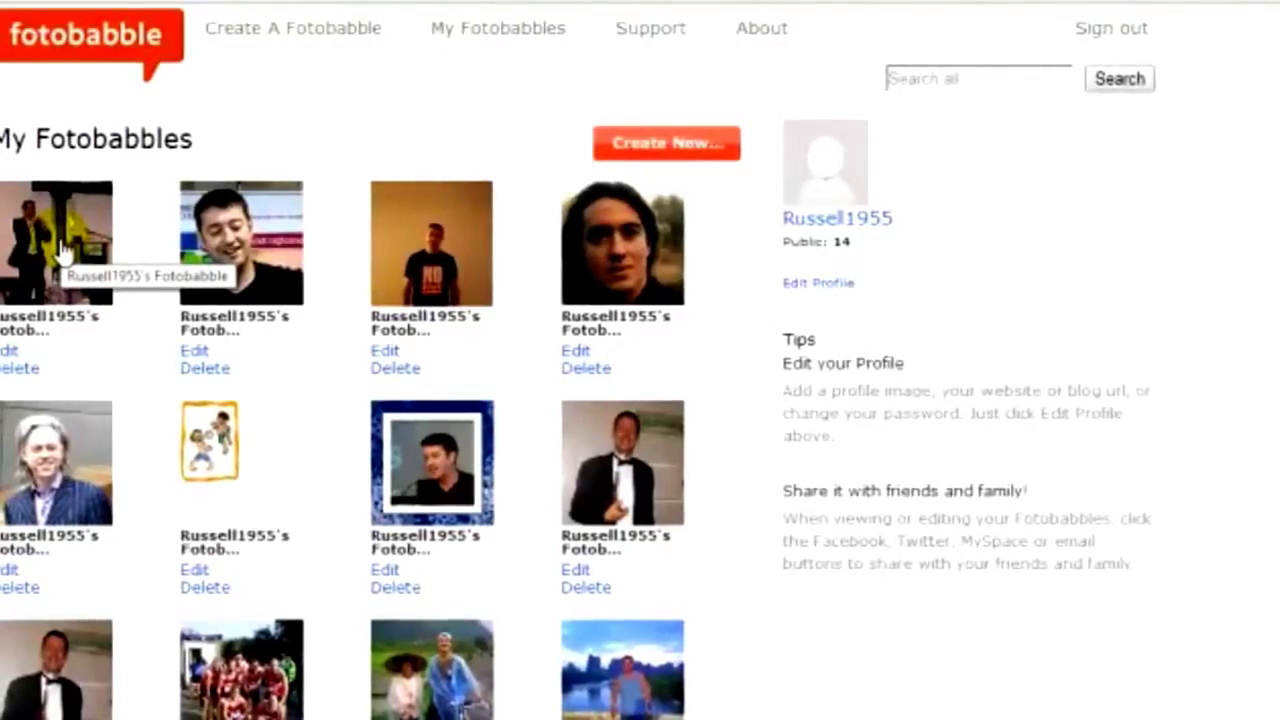
left_click(649, 150)
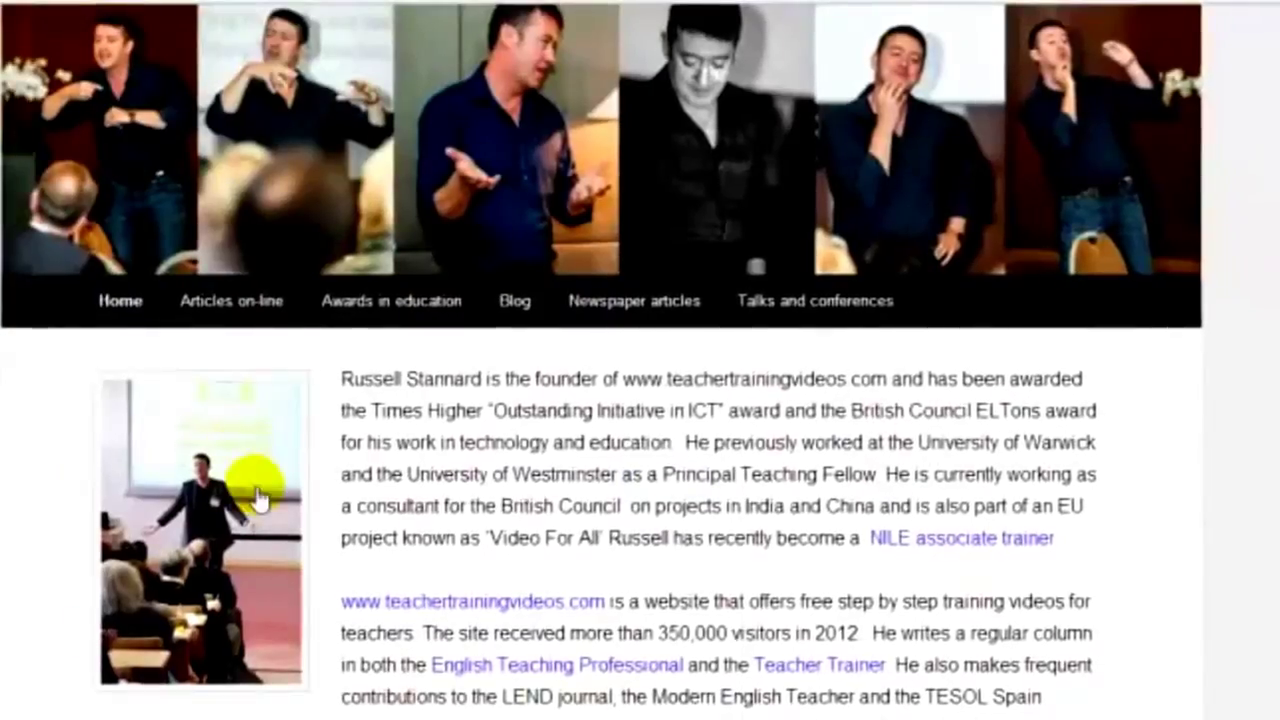
right_click(186, 440)
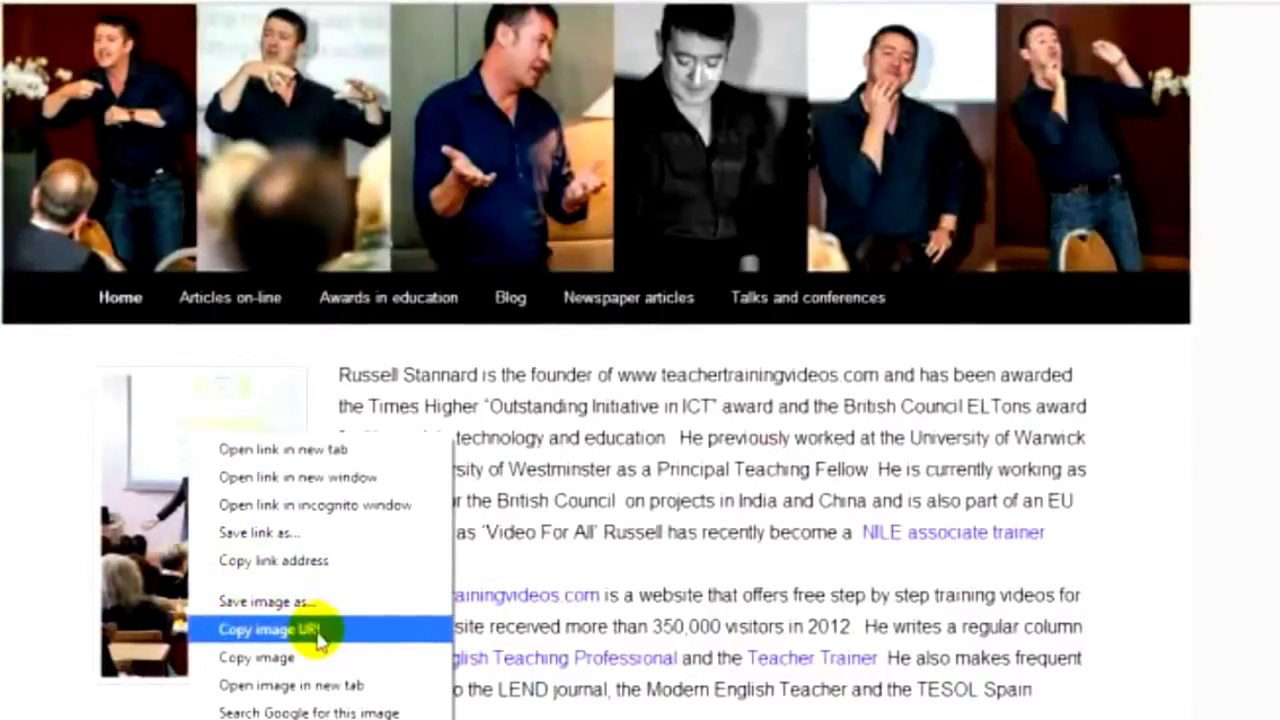
left_click(278, 629)
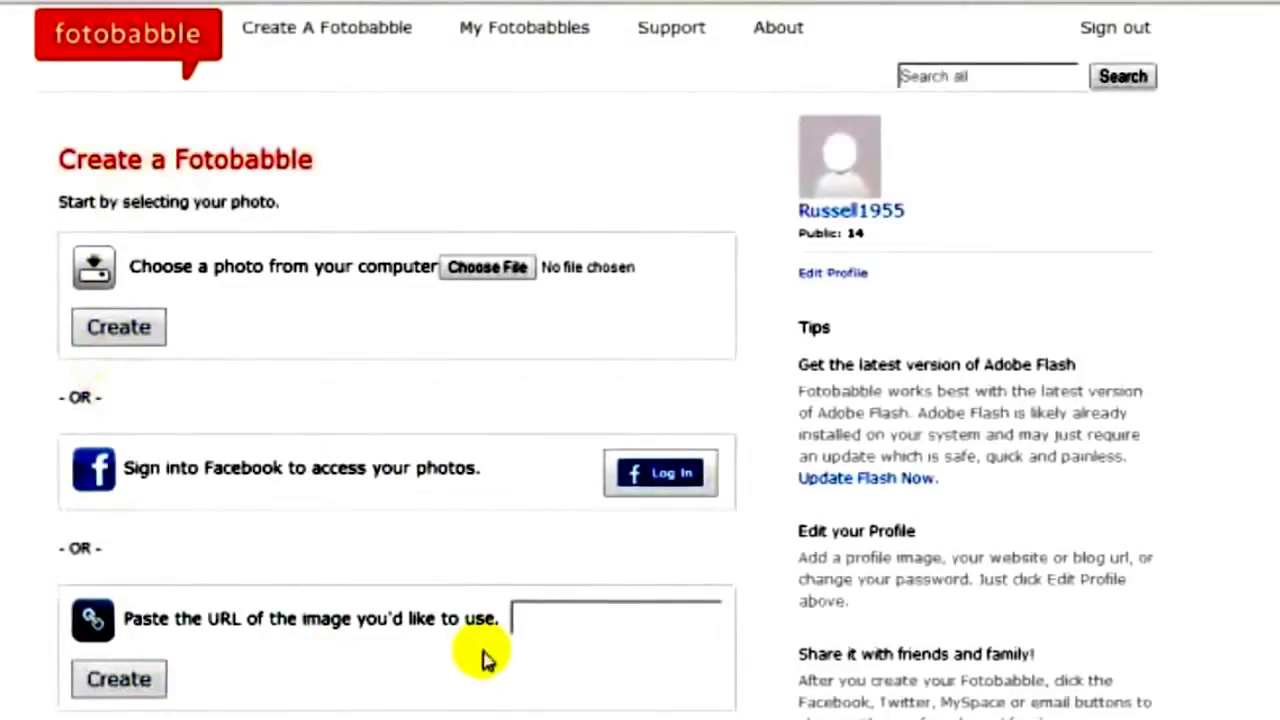
right_click(533, 617)
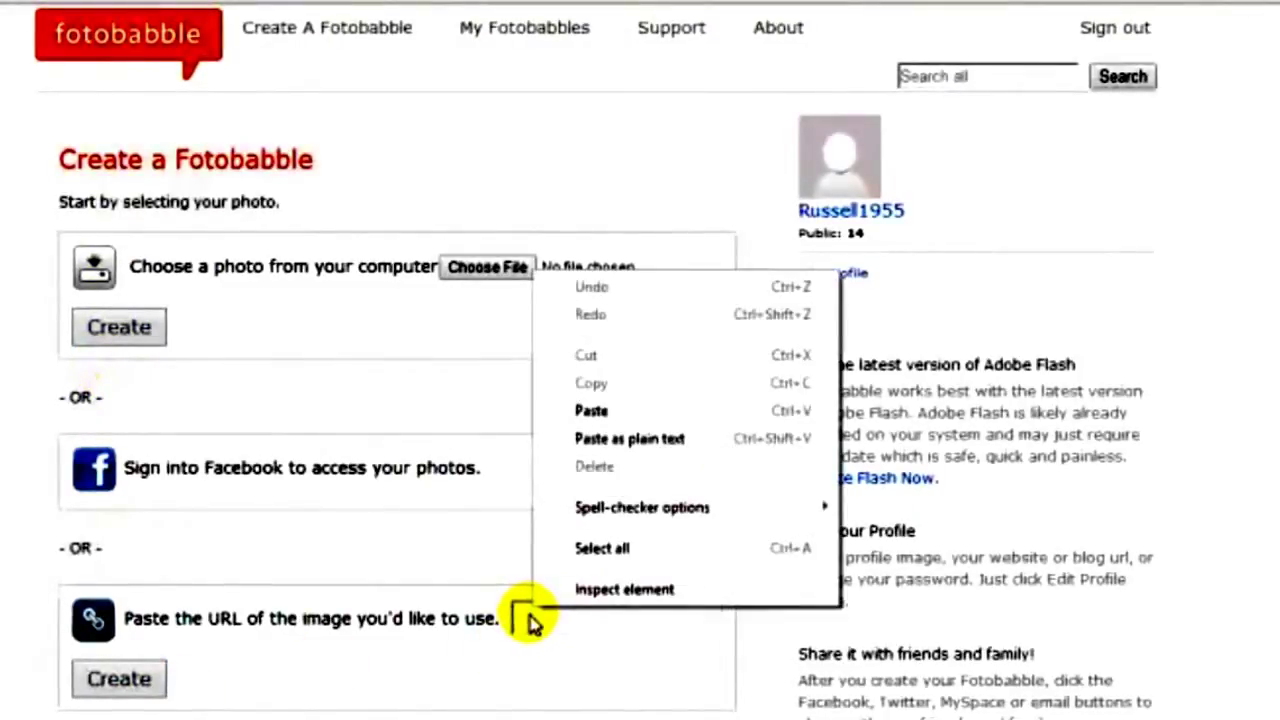
left_click(612, 411)
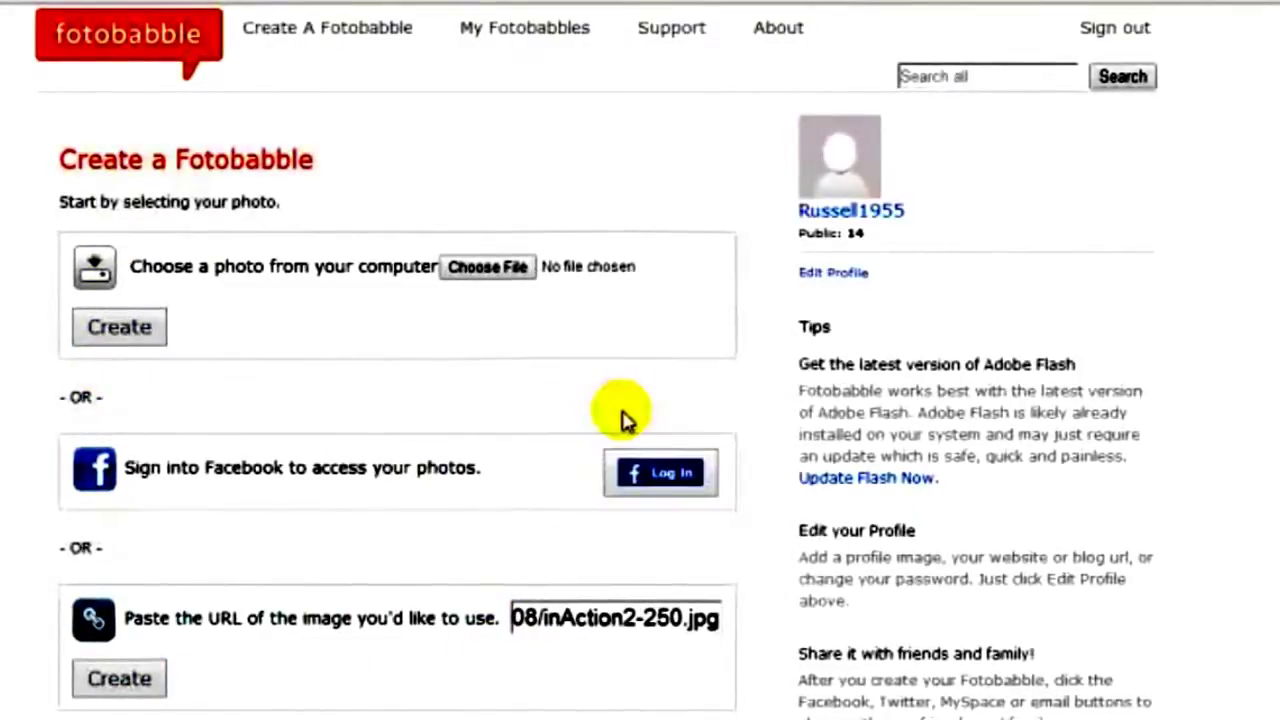
left_click(118, 678)
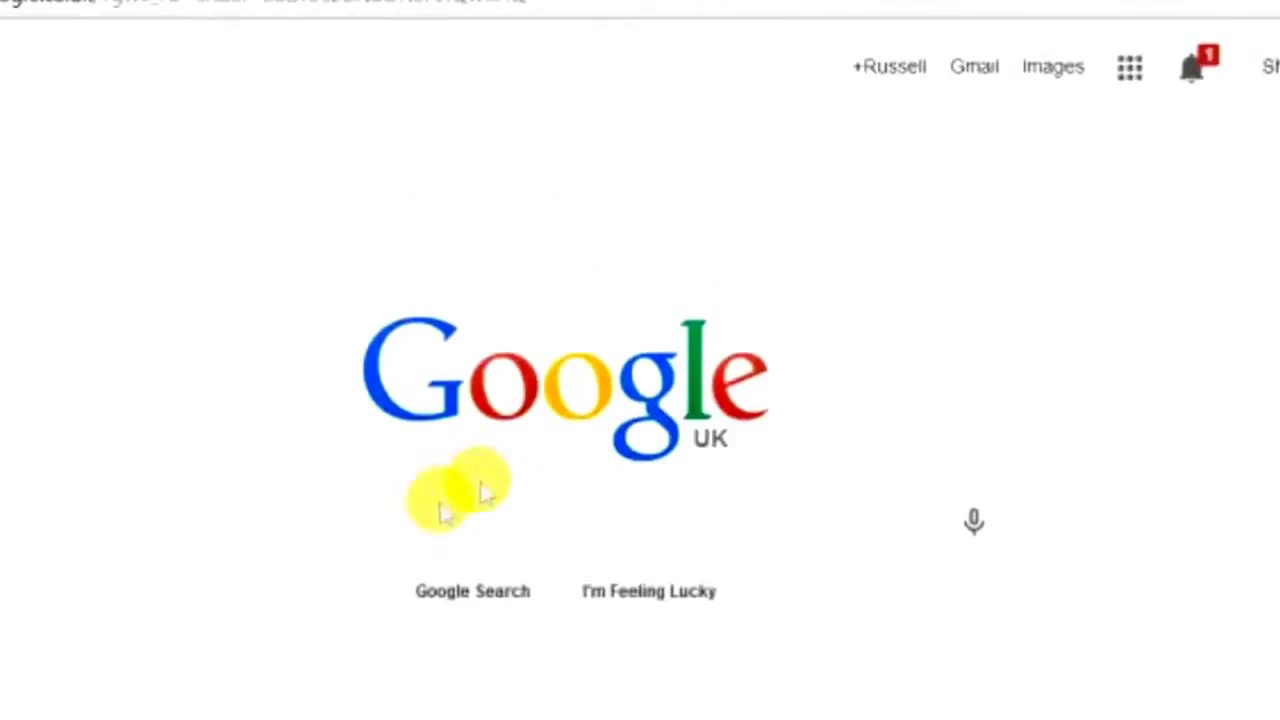
- Search Google for "computers" and show the image results
left_click(240, 528)
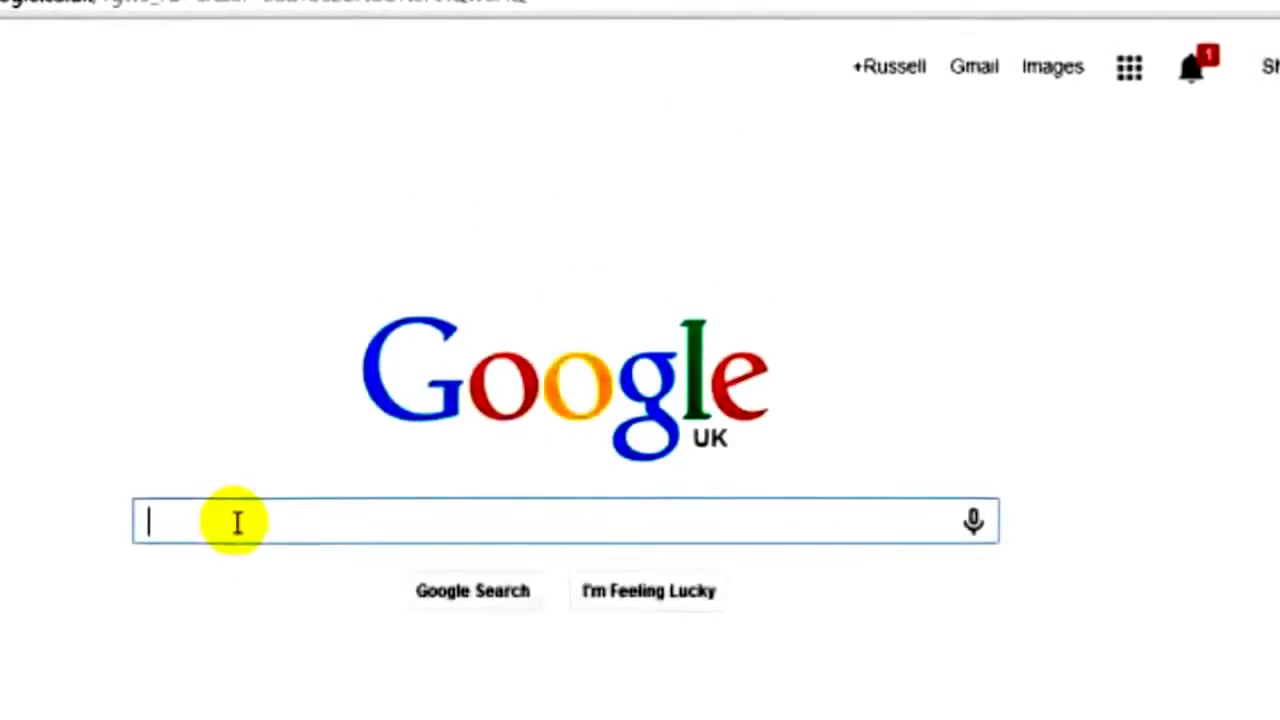
type("computer")
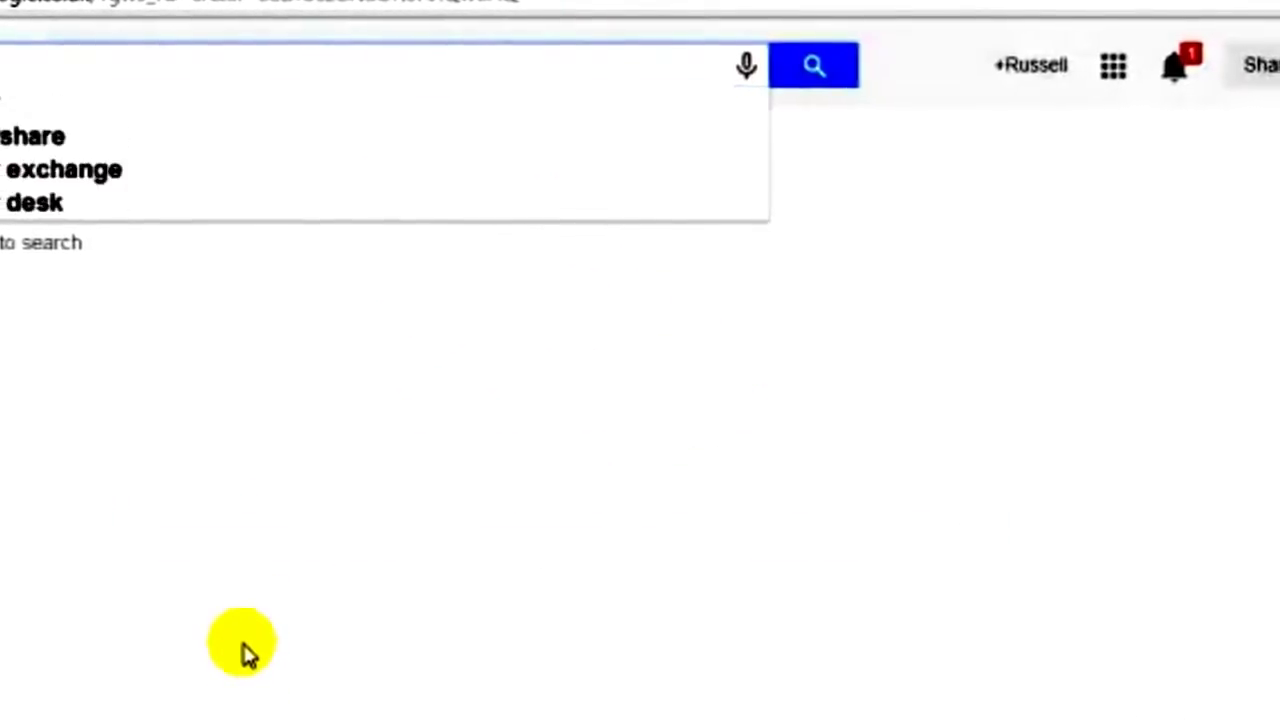
type("s")
key("Down")
key("Return")
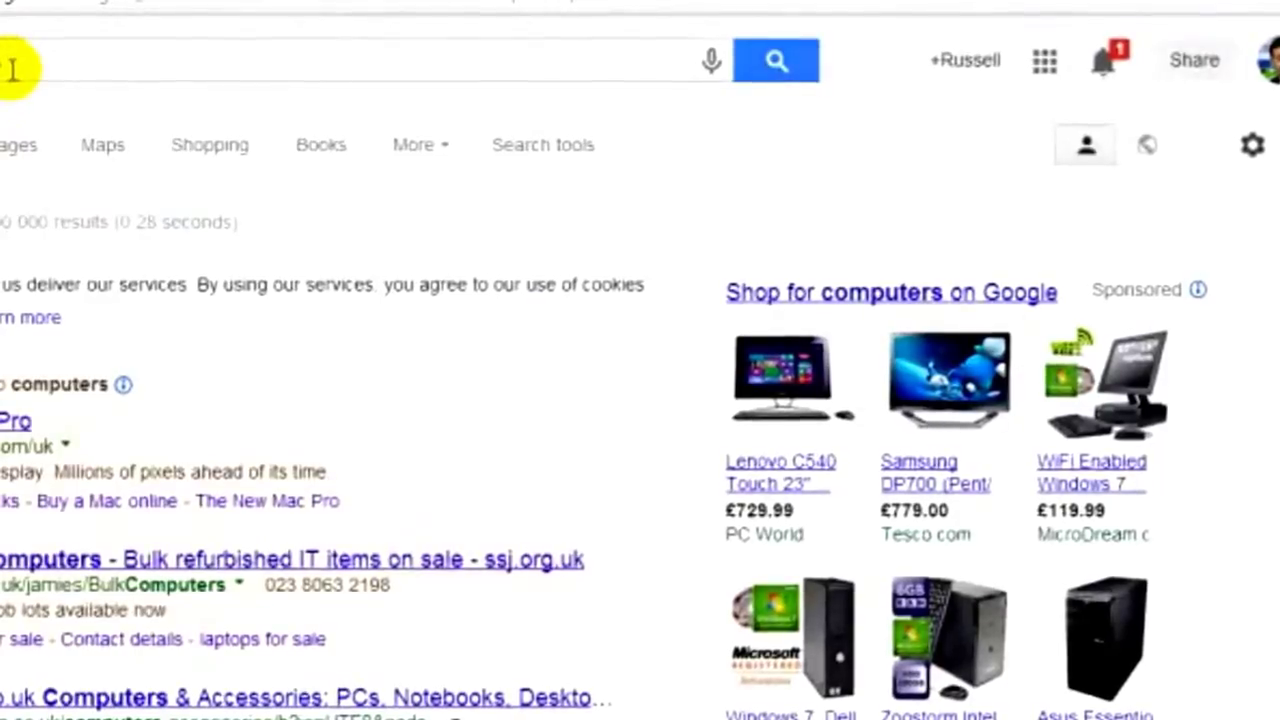
left_click(12, 148)
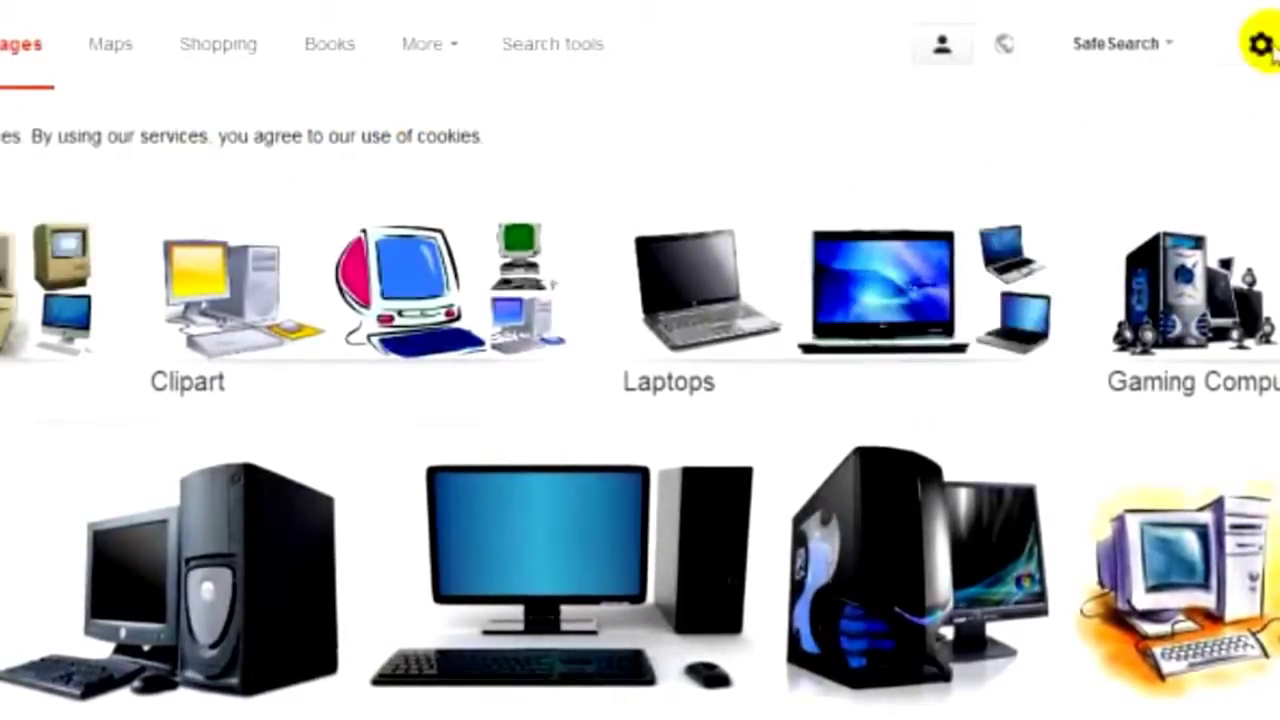
- Use the advanced image search to limit the computers images to those free to use or share
left_click(1260, 44)
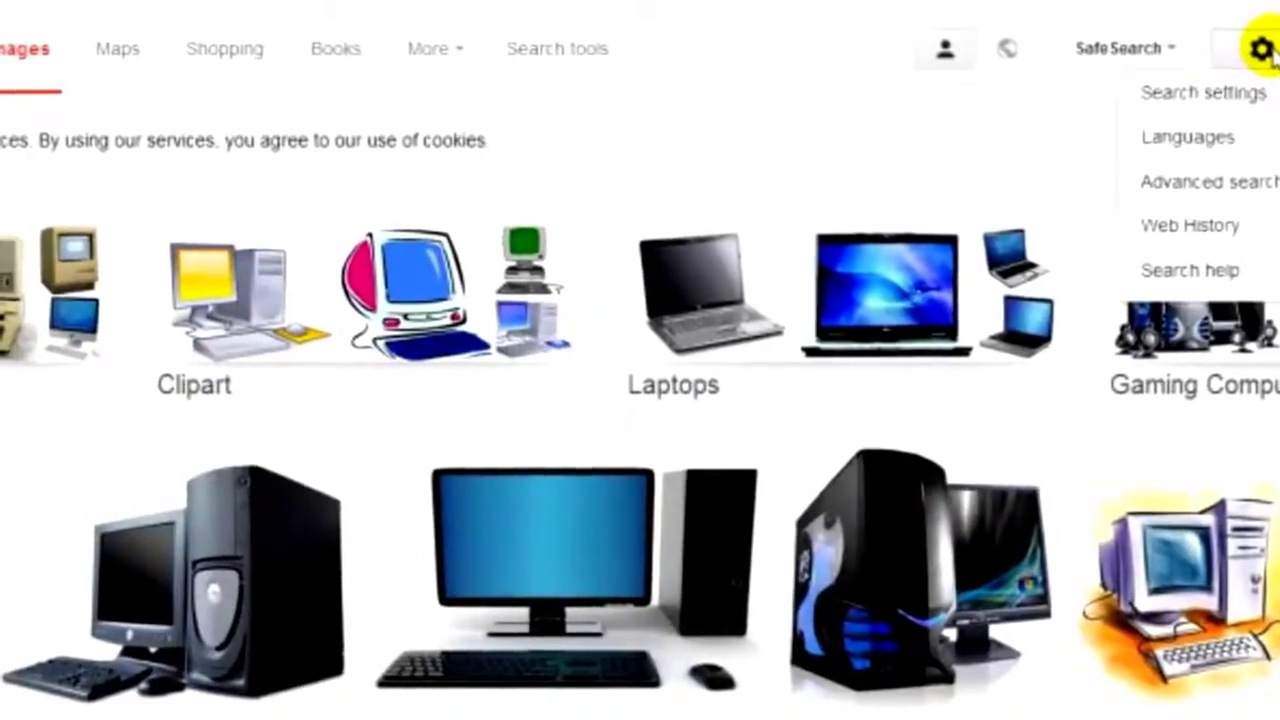
left_click(1203, 200)
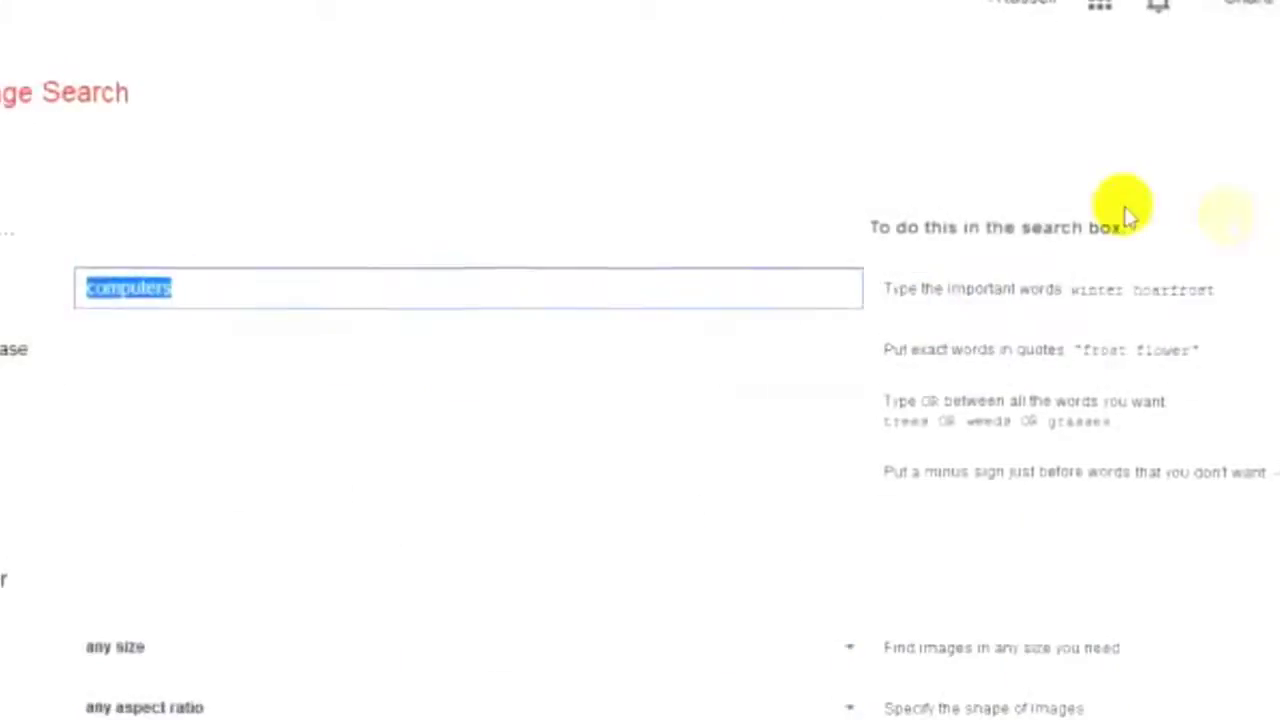
scroll(1083, 370, "down", 7)
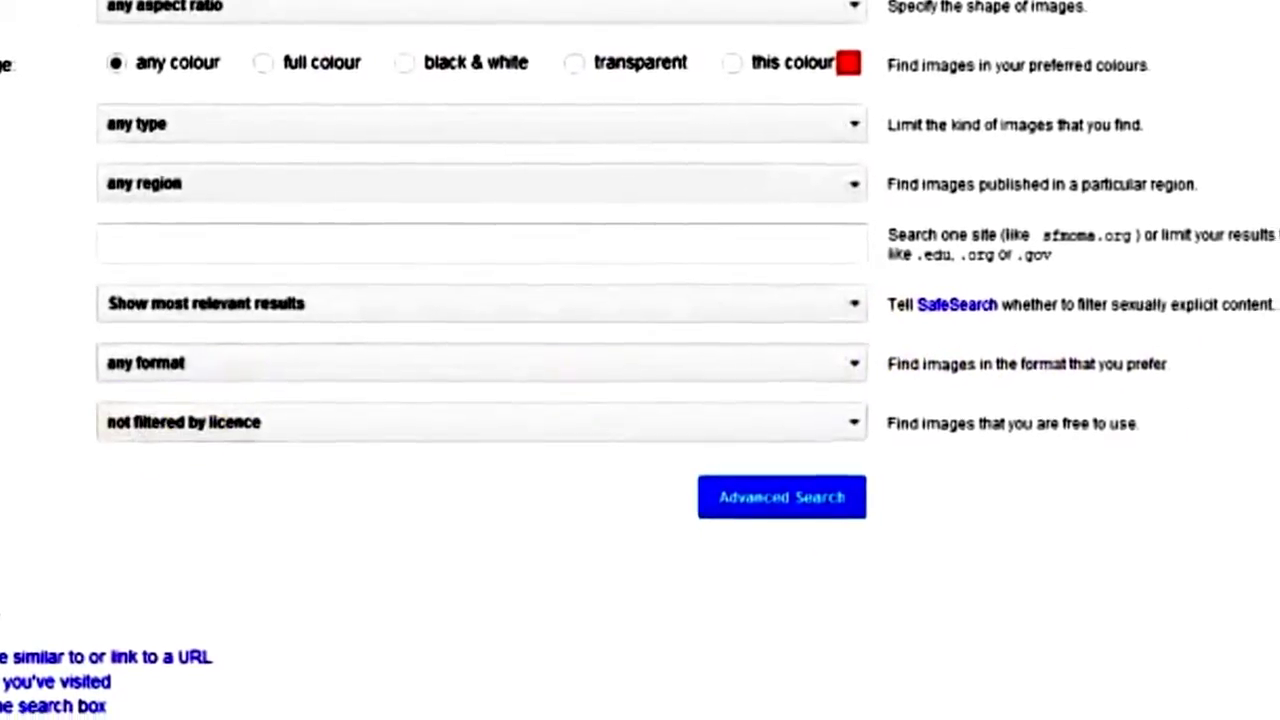
left_click(830, 416)
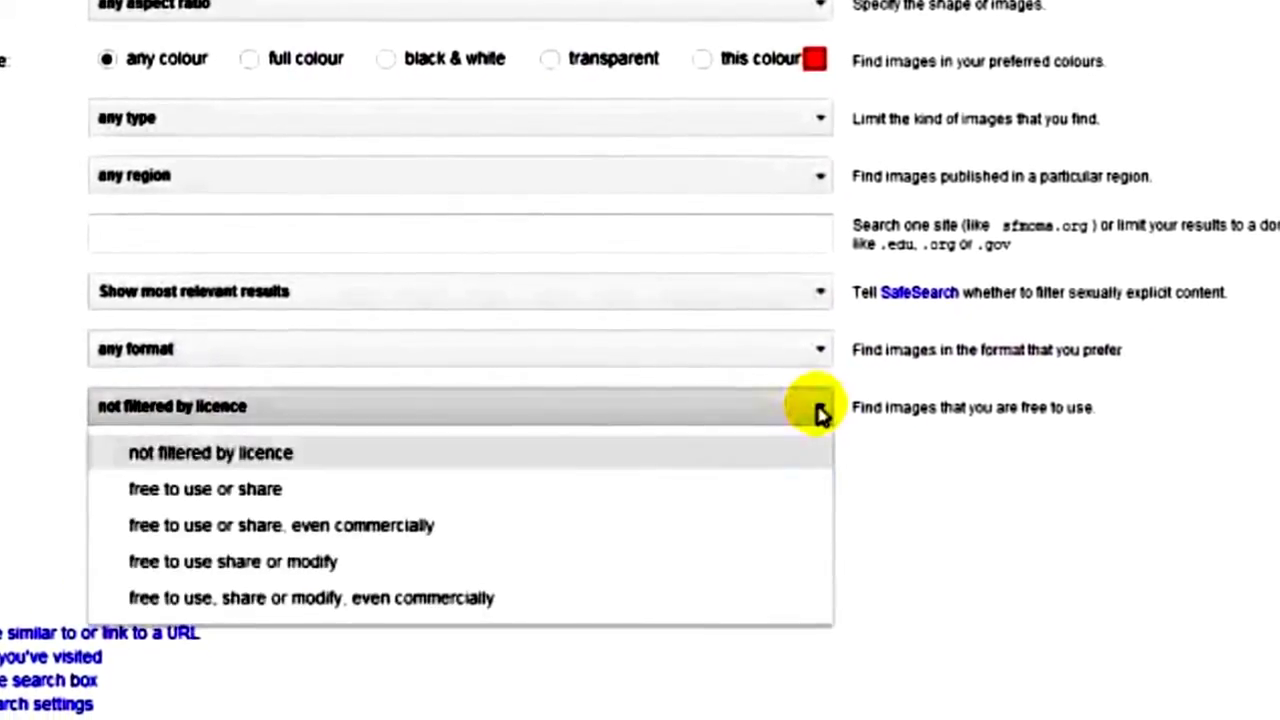
left_click(248, 497)
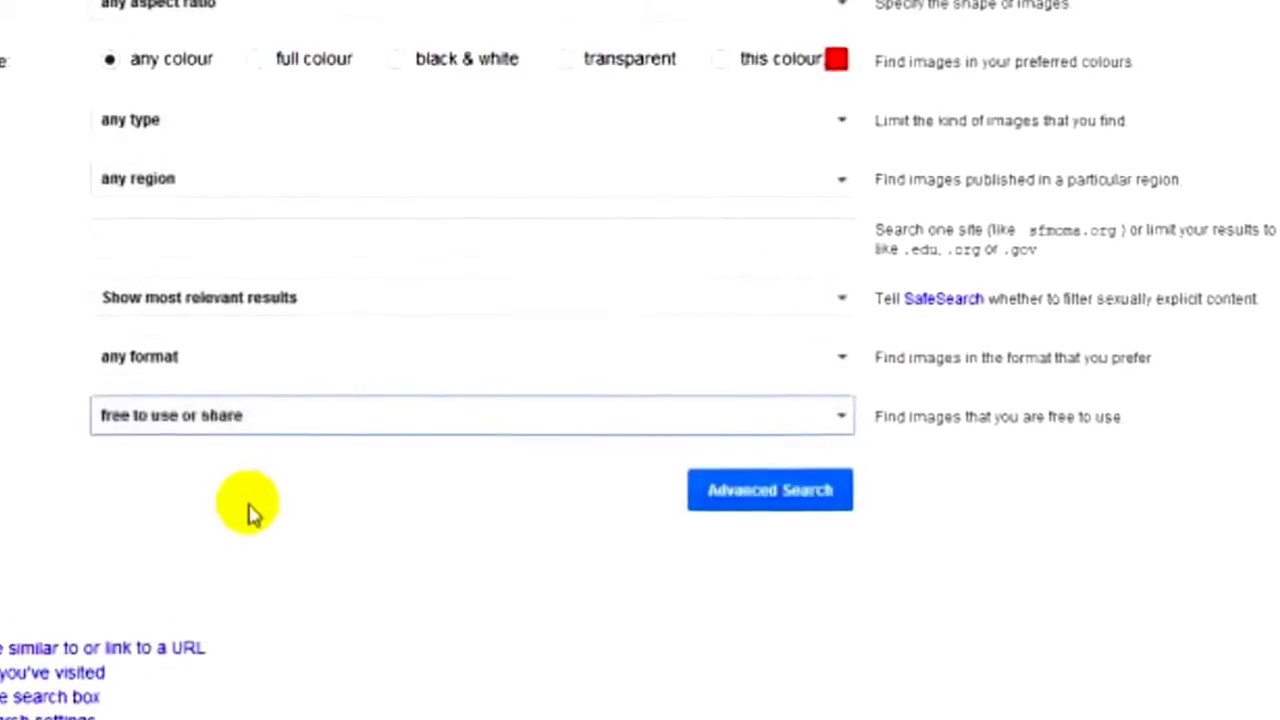
left_click(795, 508)
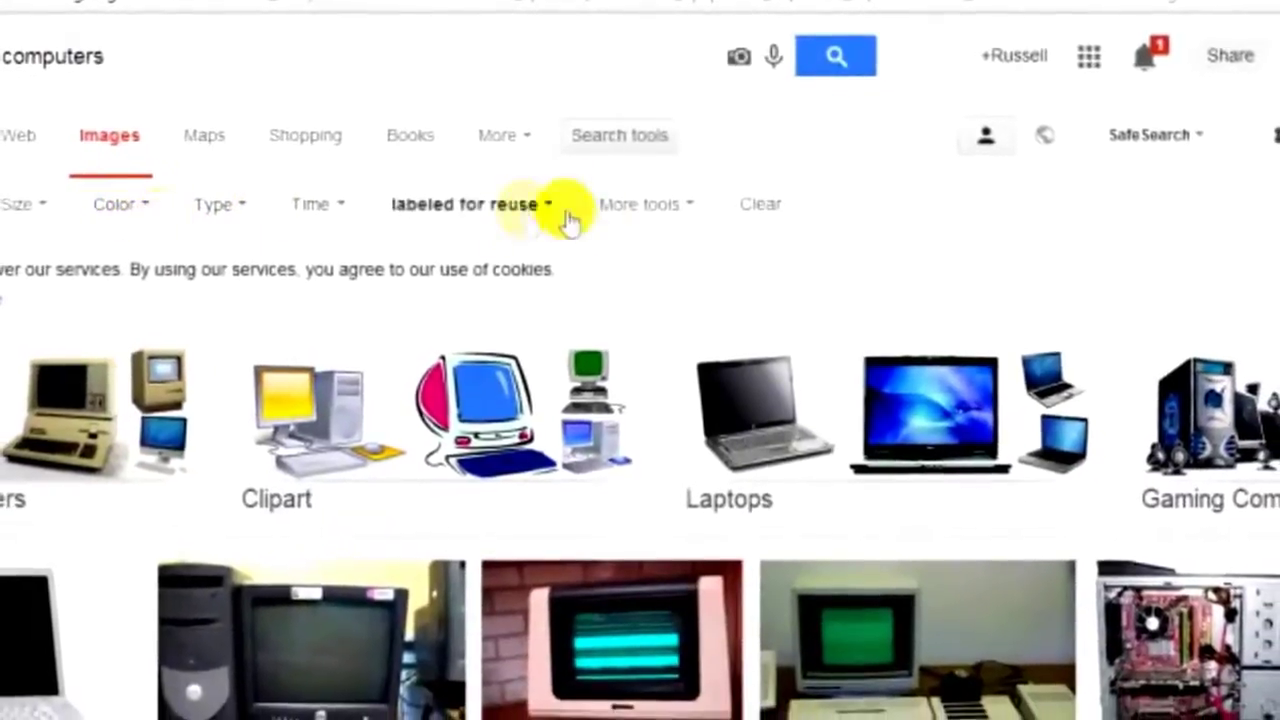
- Limit the computers images to an exact size of 300 by 300 px and browse the results
left_click(634, 128)
left_click(634, 128)
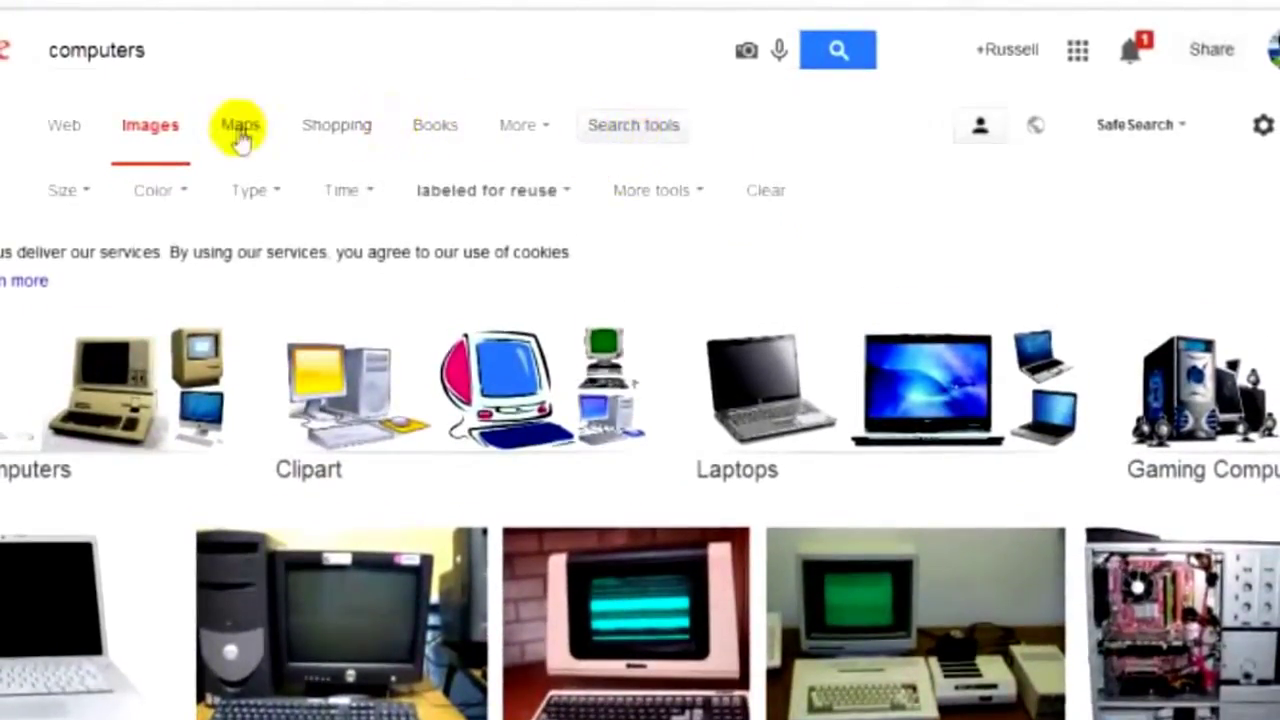
left_click(86, 192)
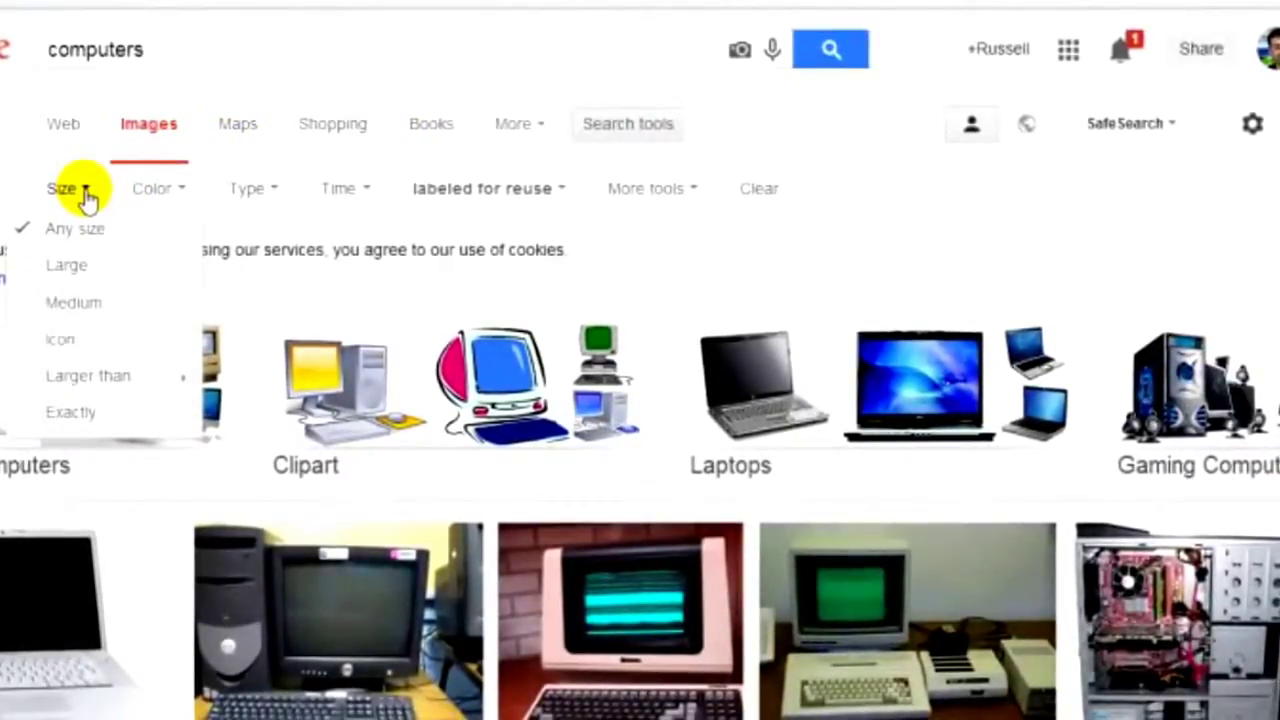
mouse_move(80, 385)
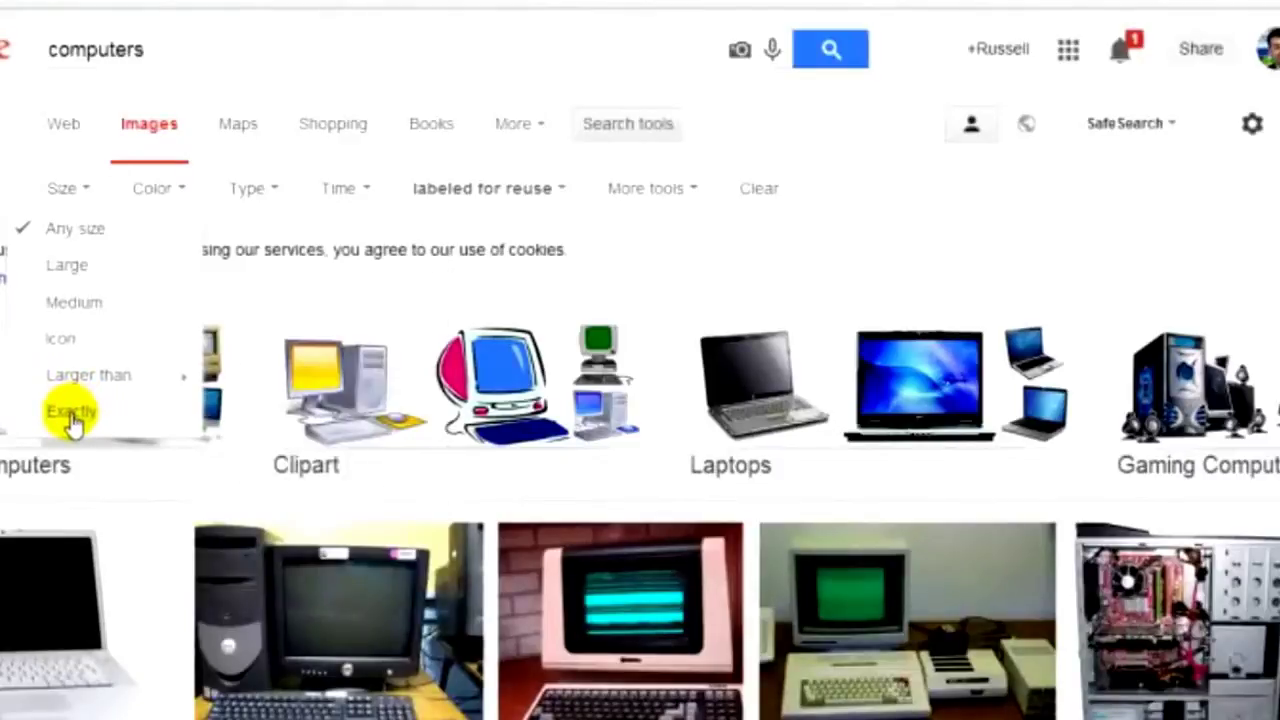
left_click(72, 416)
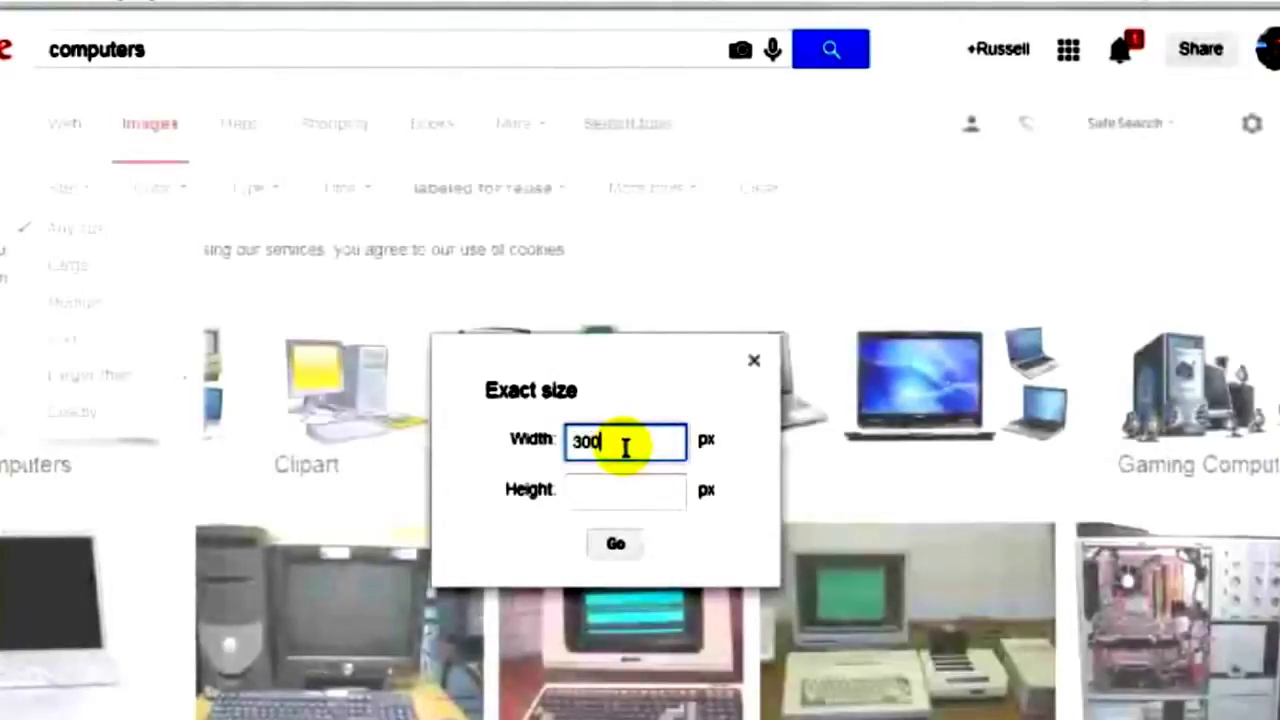
left_click(605, 494)
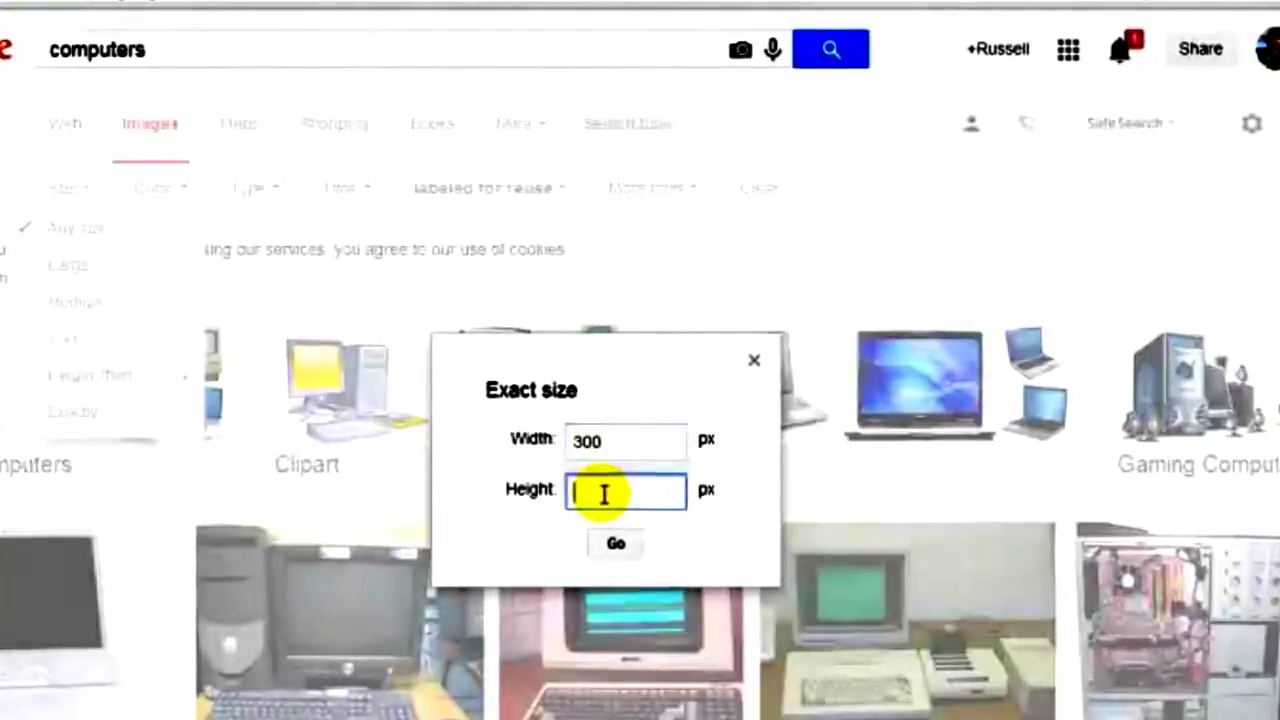
type("300")
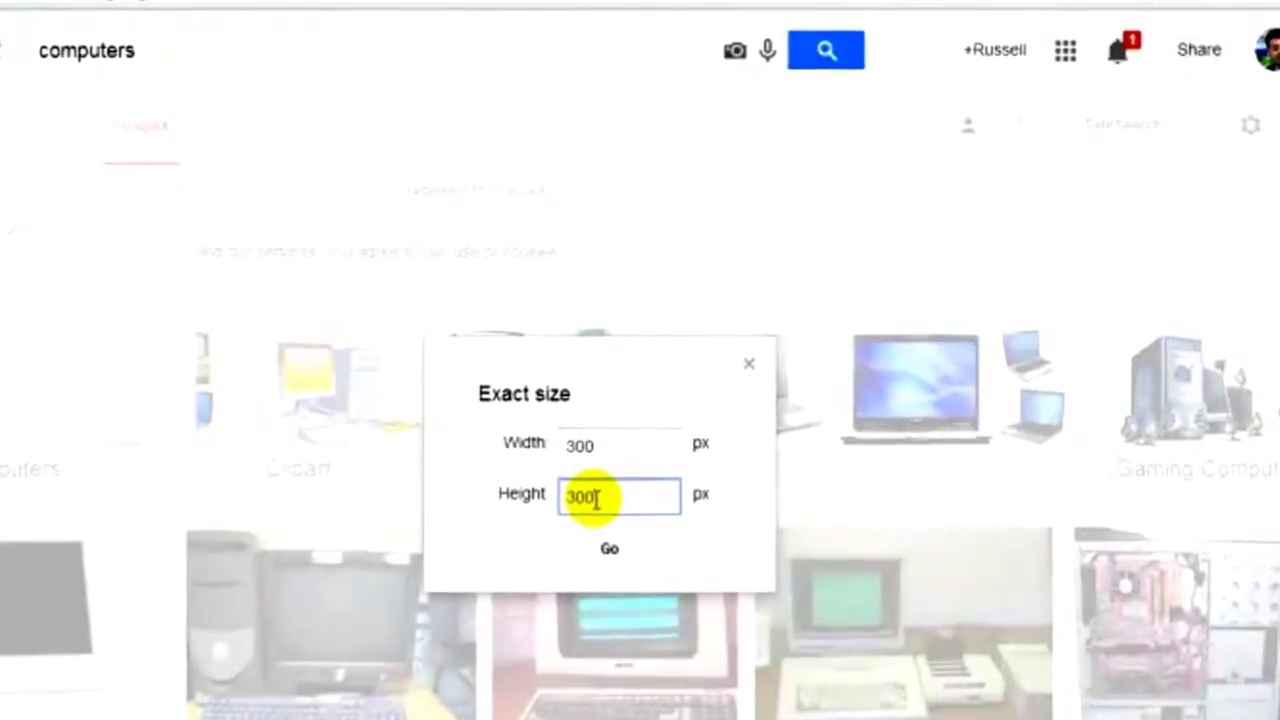
left_click(605, 570)
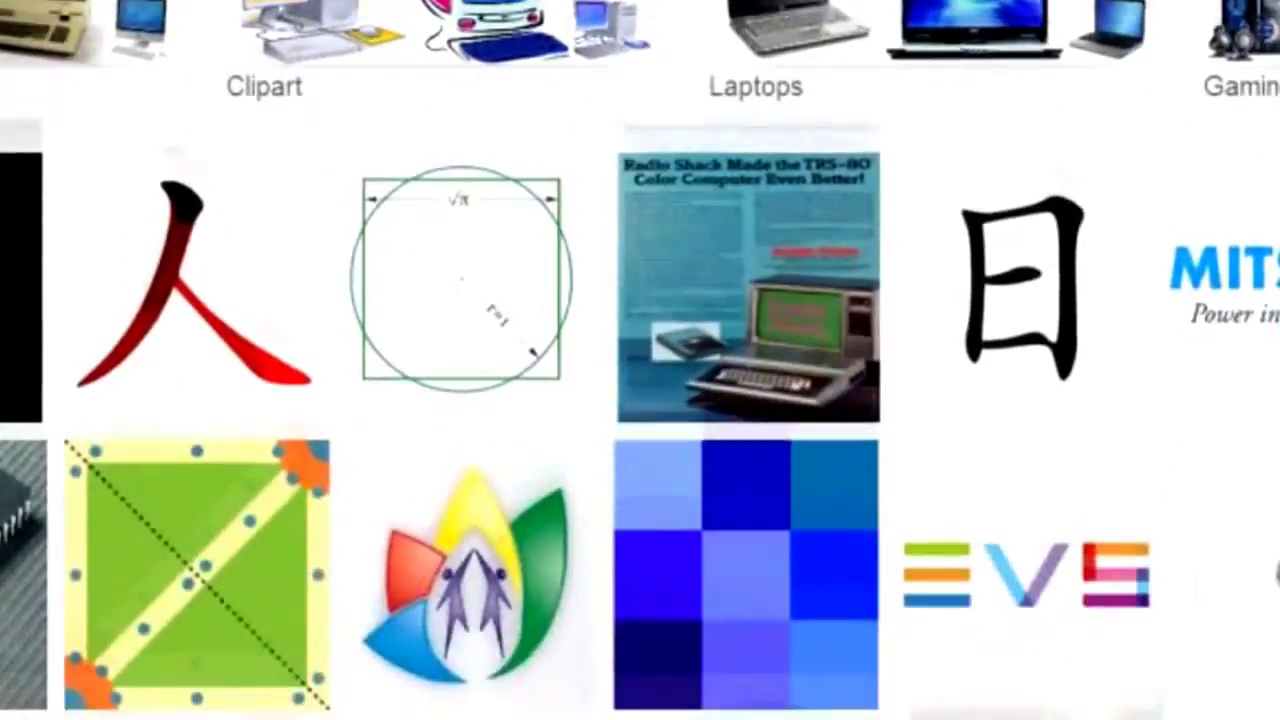
scroll(640, 360, "down", 5)
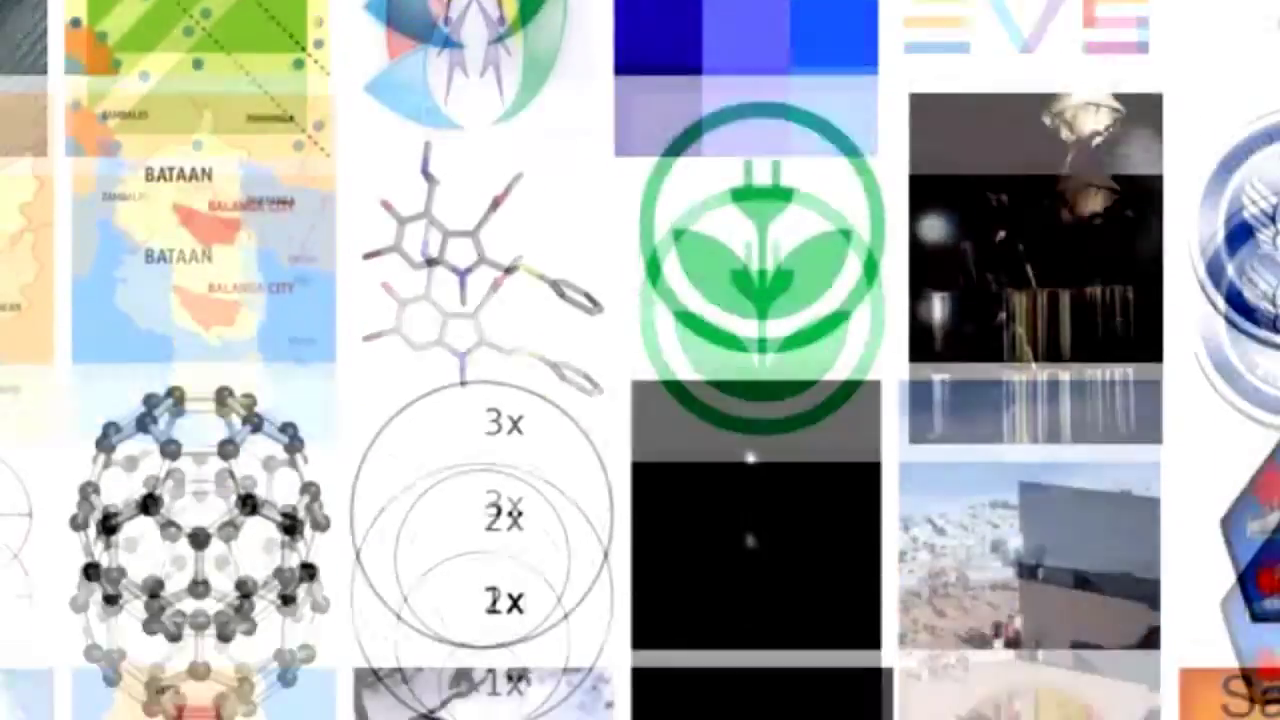
scroll(640, 360, "down", 5)
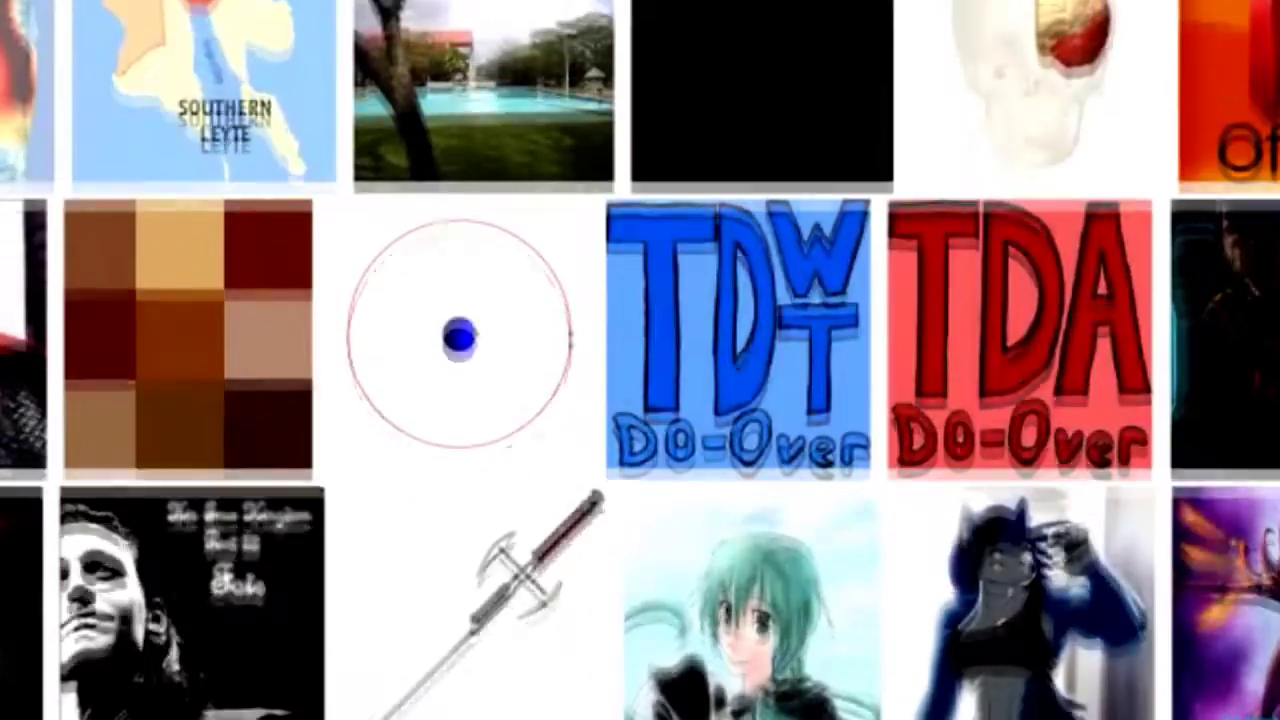
scroll(640, 360, "up", 10)
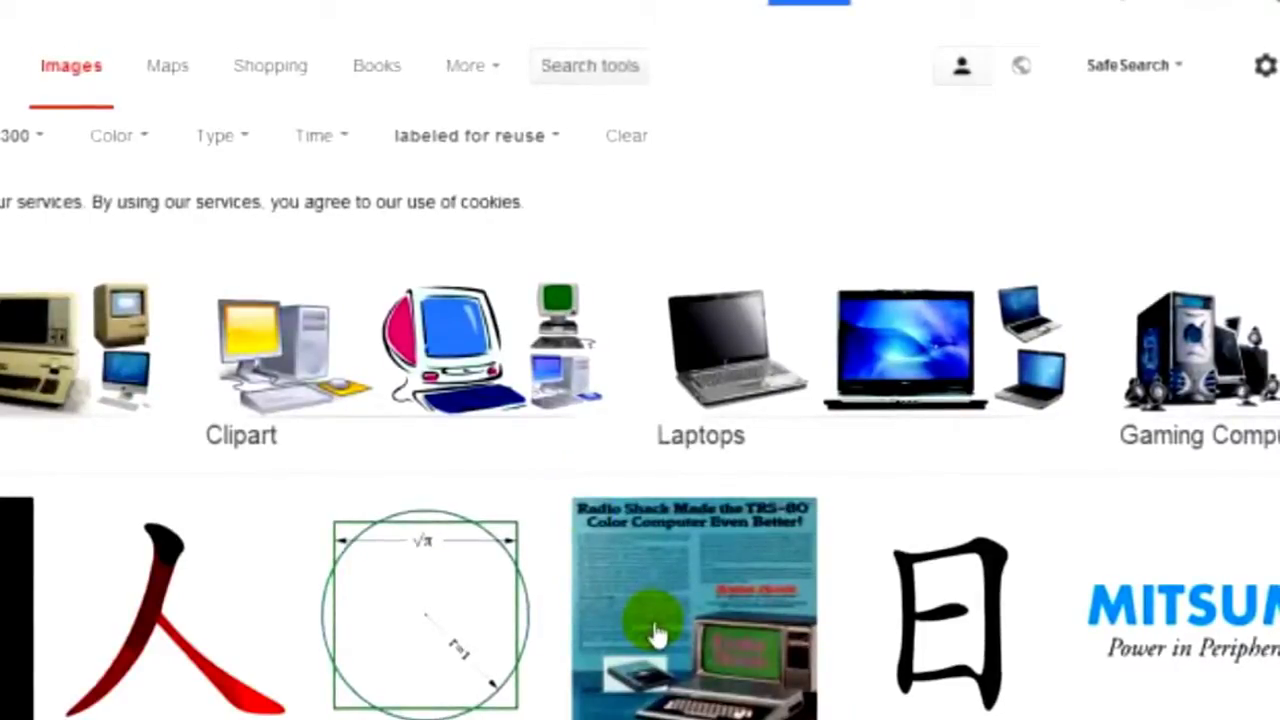
- Set the exact image size filter to 200 px wide and 200 px high, and look through the results
left_click(44, 138)
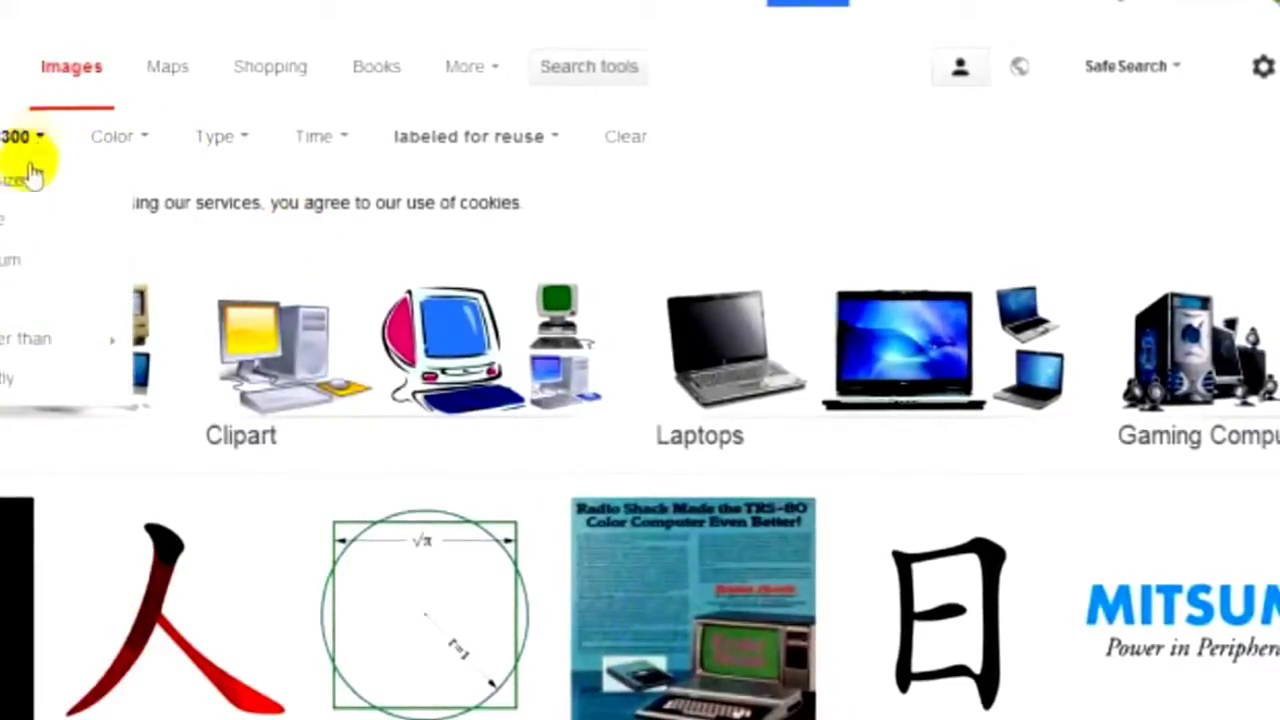
left_click(4, 380)
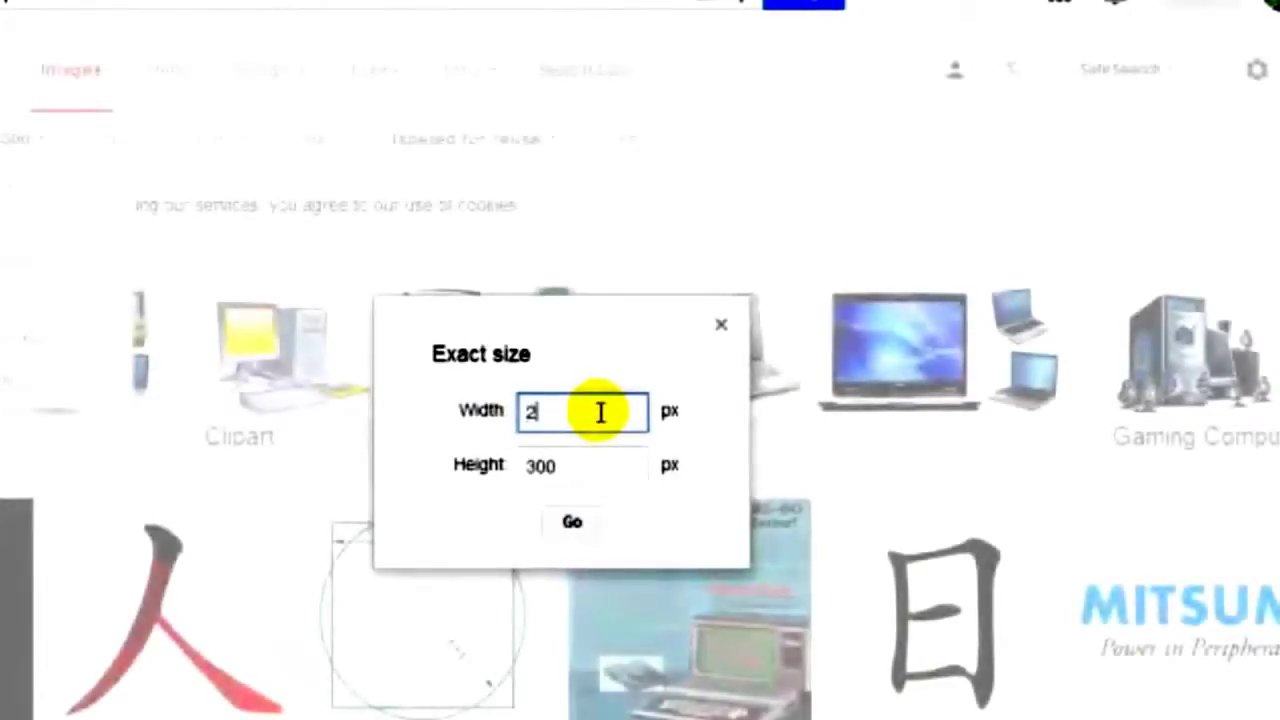
left_click(575, 465)
key("BackSpace")
key("BackSpace")
key("BackSpace")
type("2")
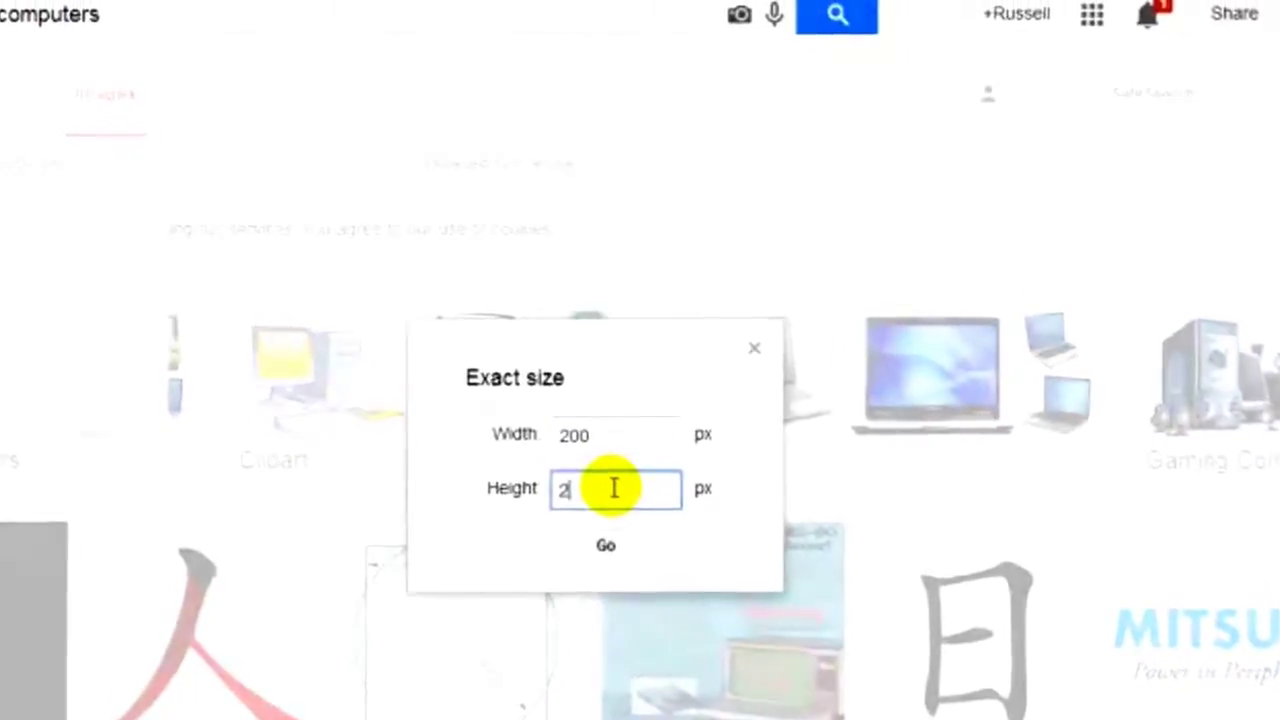
left_click(622, 558)
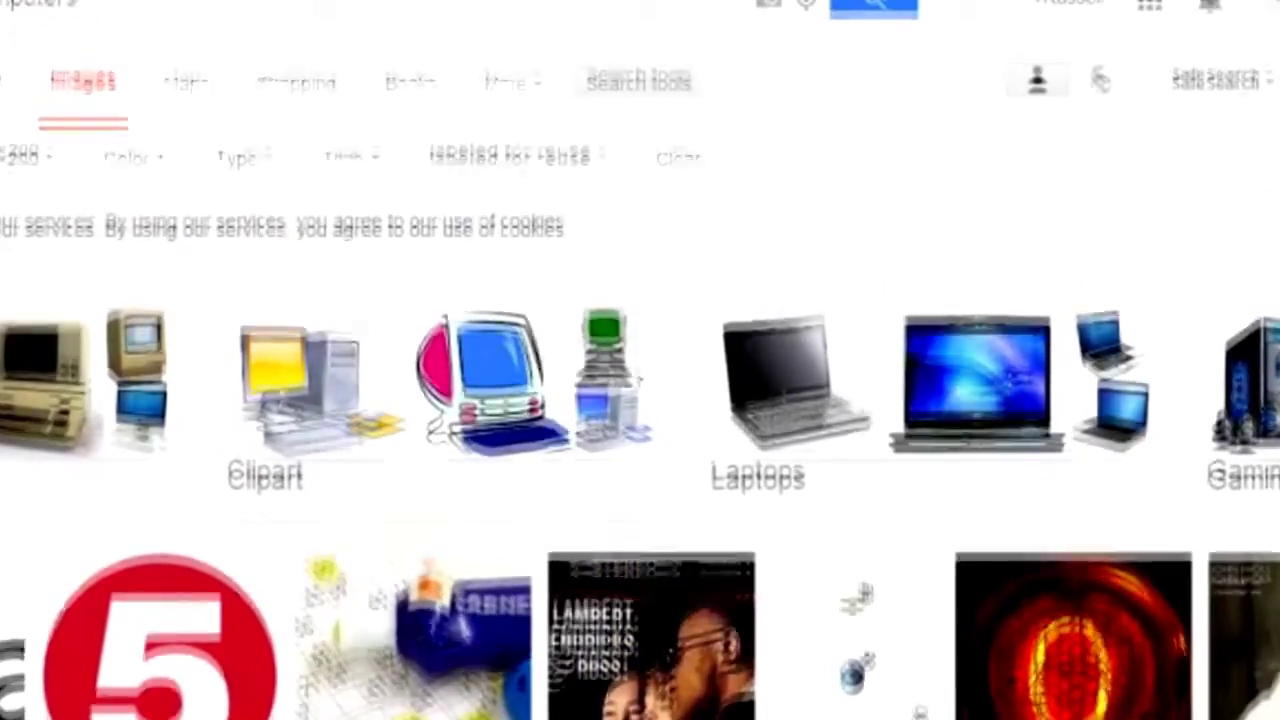
scroll(640, 400, "down", 3)
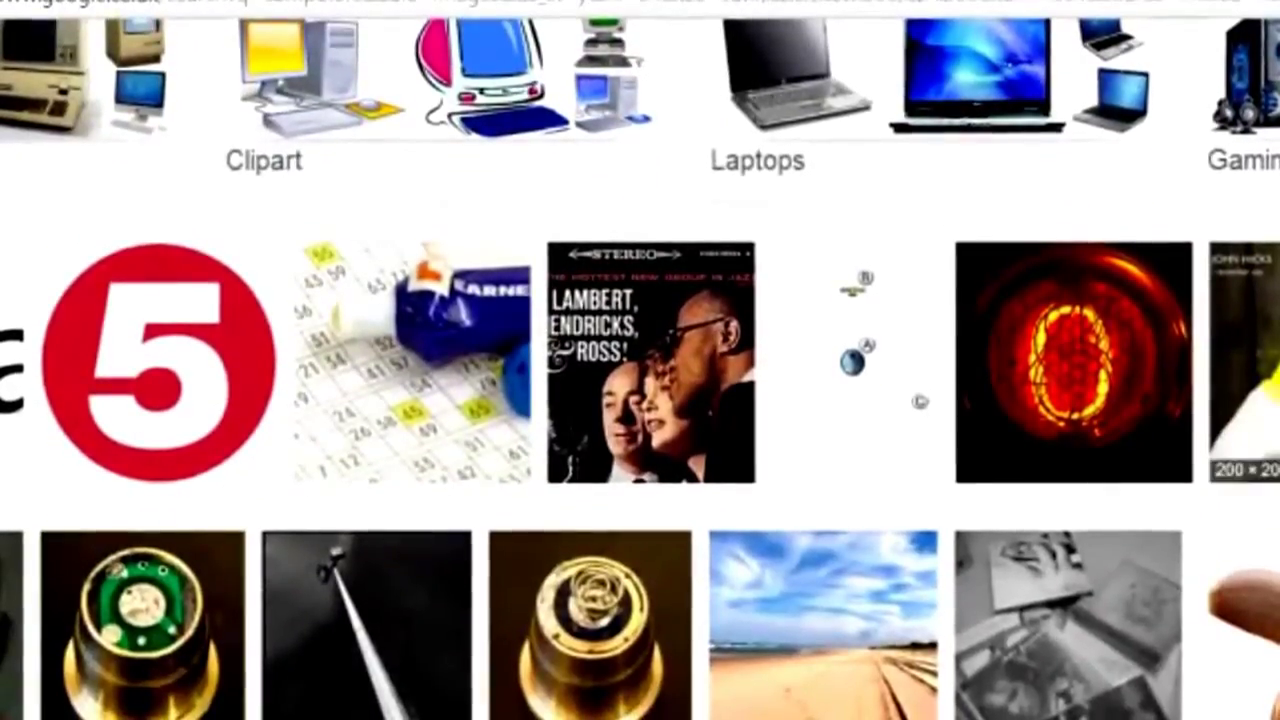
scroll(640, 400, "up", 4)
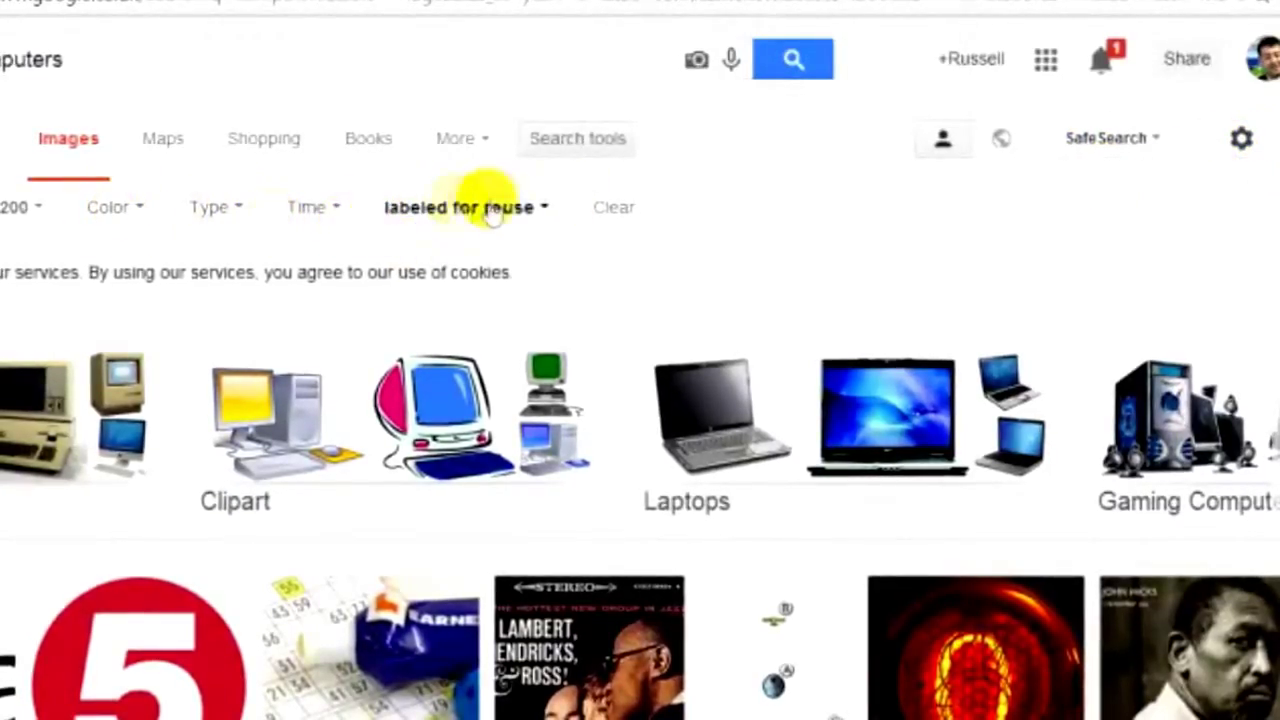
- Restrict the reusable computers images to the Line drawing type
left_click(236, 210)
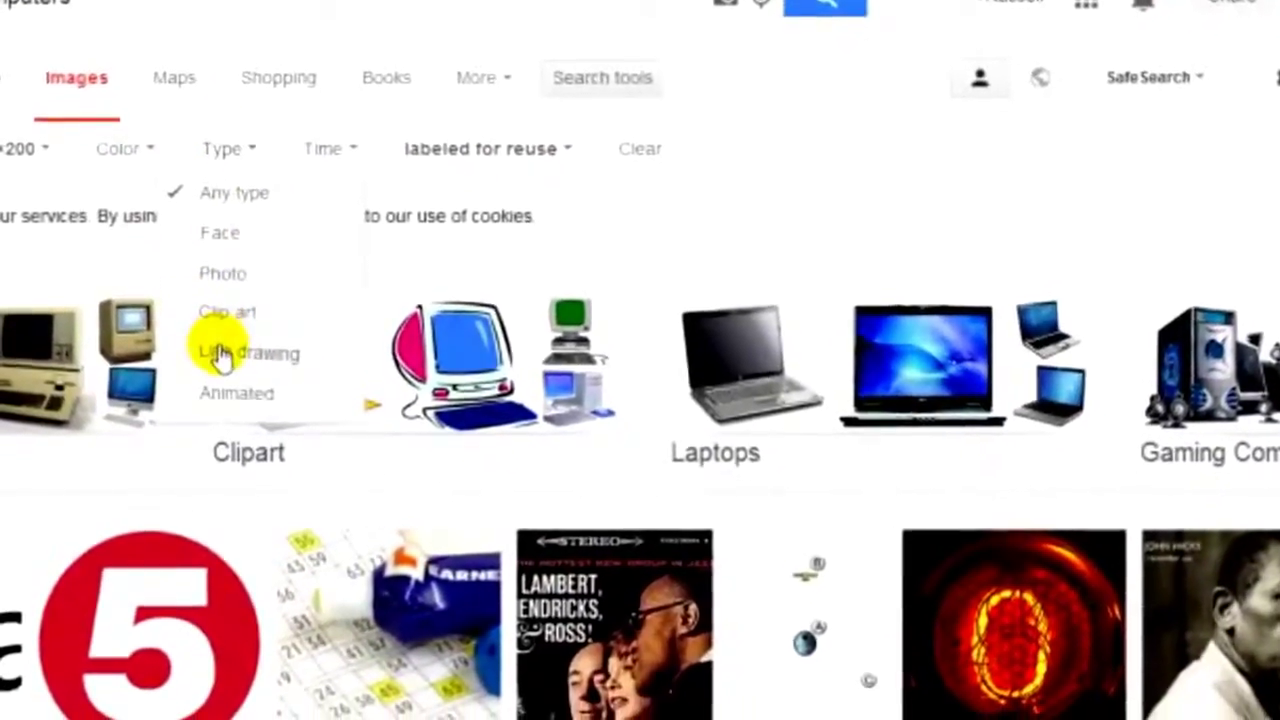
left_click(225, 378)
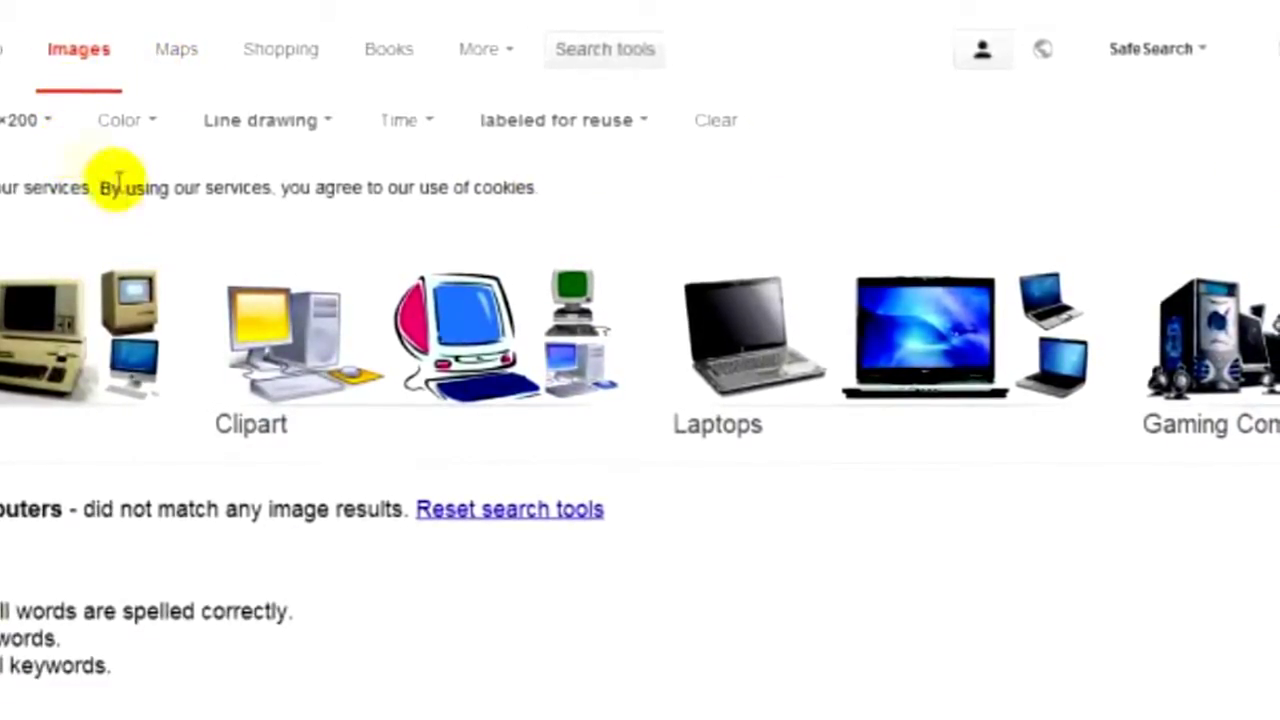
left_click(1268, 56)
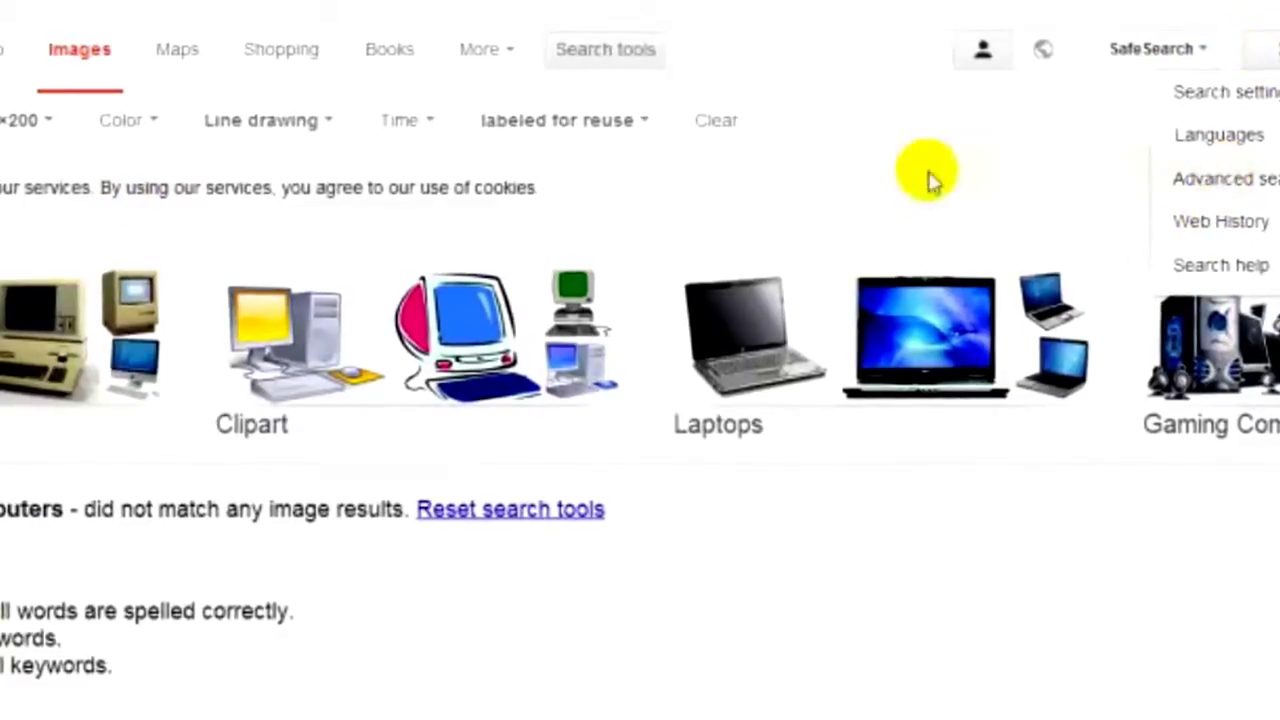
left_click(867, 182)
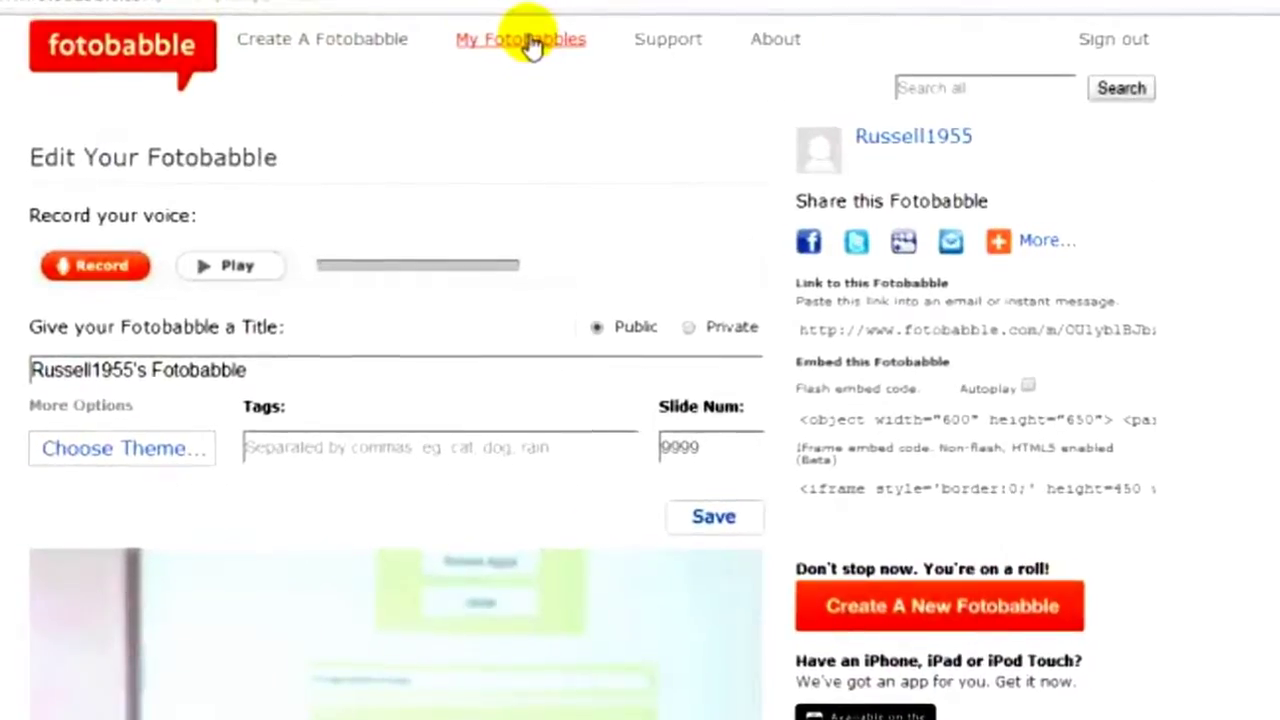
- Switch to Fotobabble and delete the white-haired man's photo and the orange-framed cartoon of two figures from My Fotobabbles
left_click(500, 45)
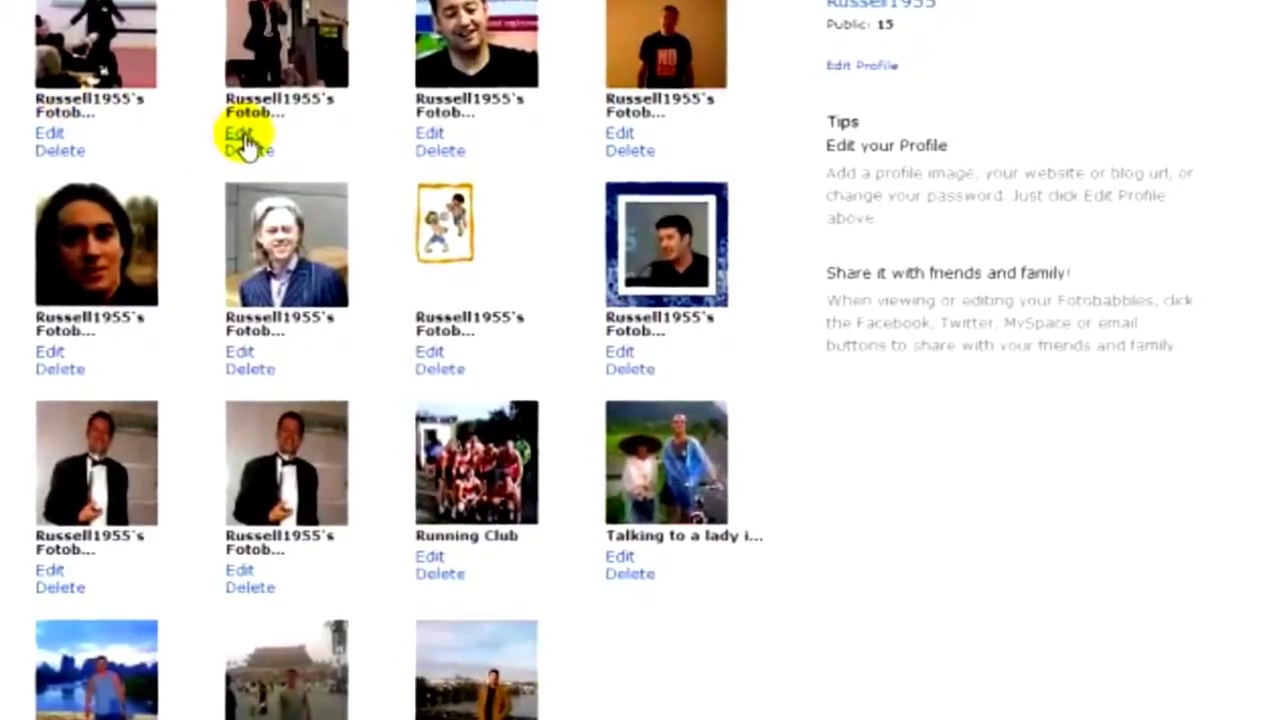
left_click(258, 360)
left_click(766, 38)
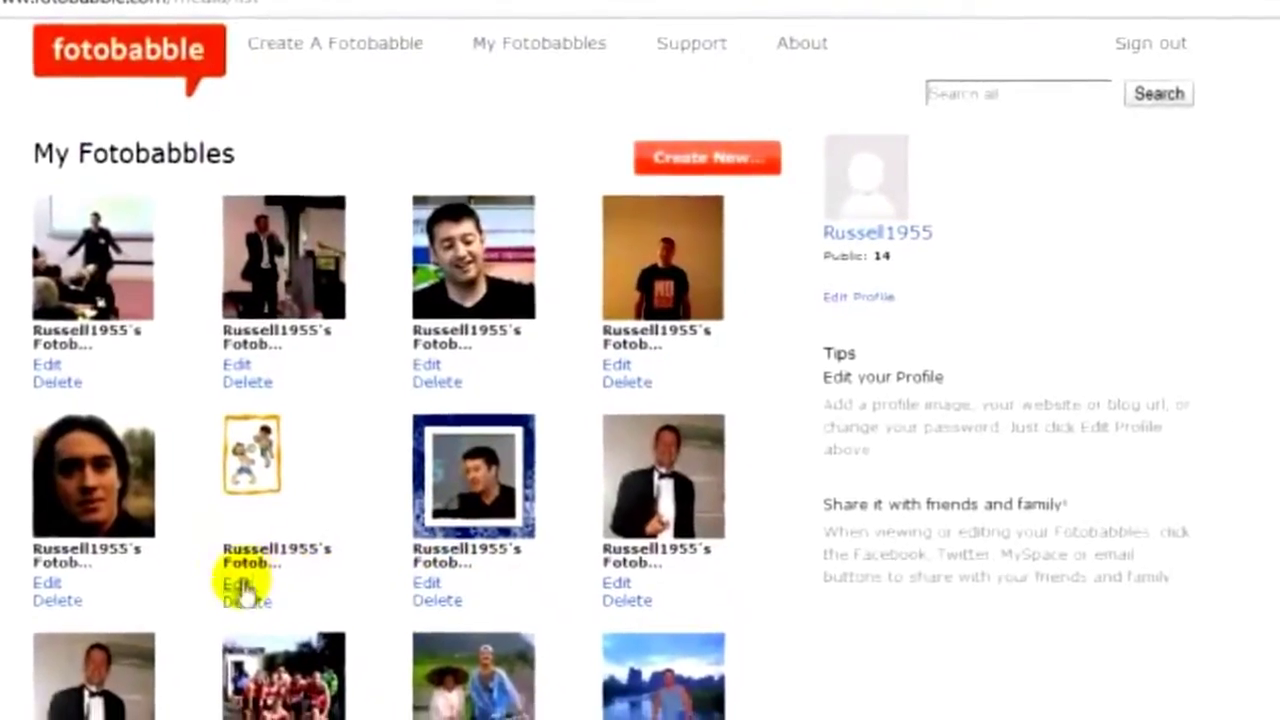
left_click(256, 616)
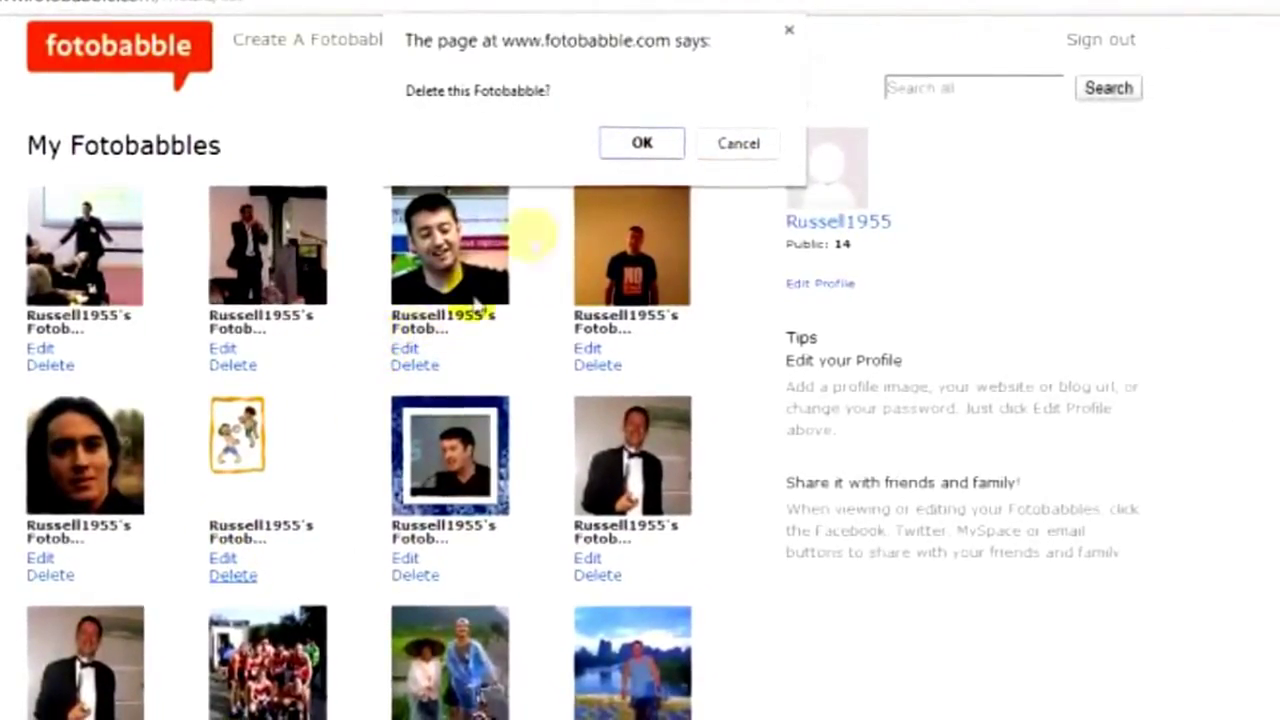
left_click(640, 148)
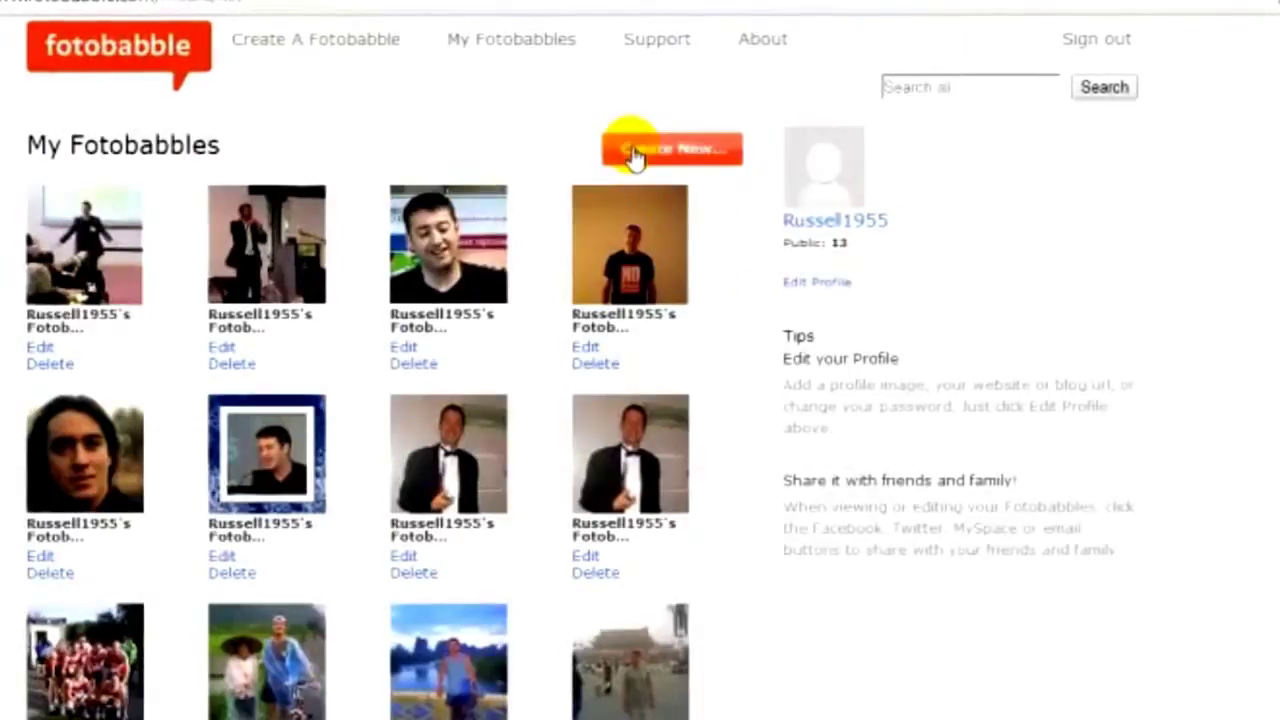
- Open the Fotobabble of the speaker facing an audience for editing, and allow Flash Player camera and microphone access for voice recording
left_click(42, 347)
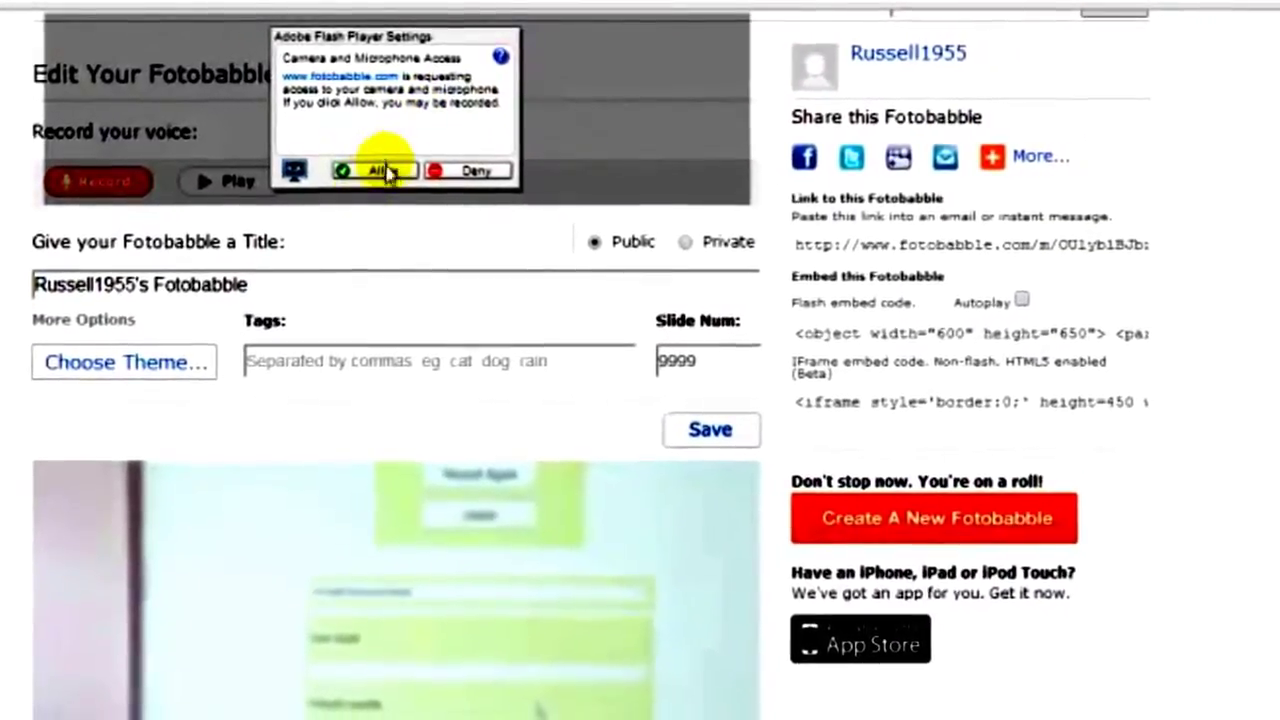
left_click(383, 172)
left_click(95, 195)
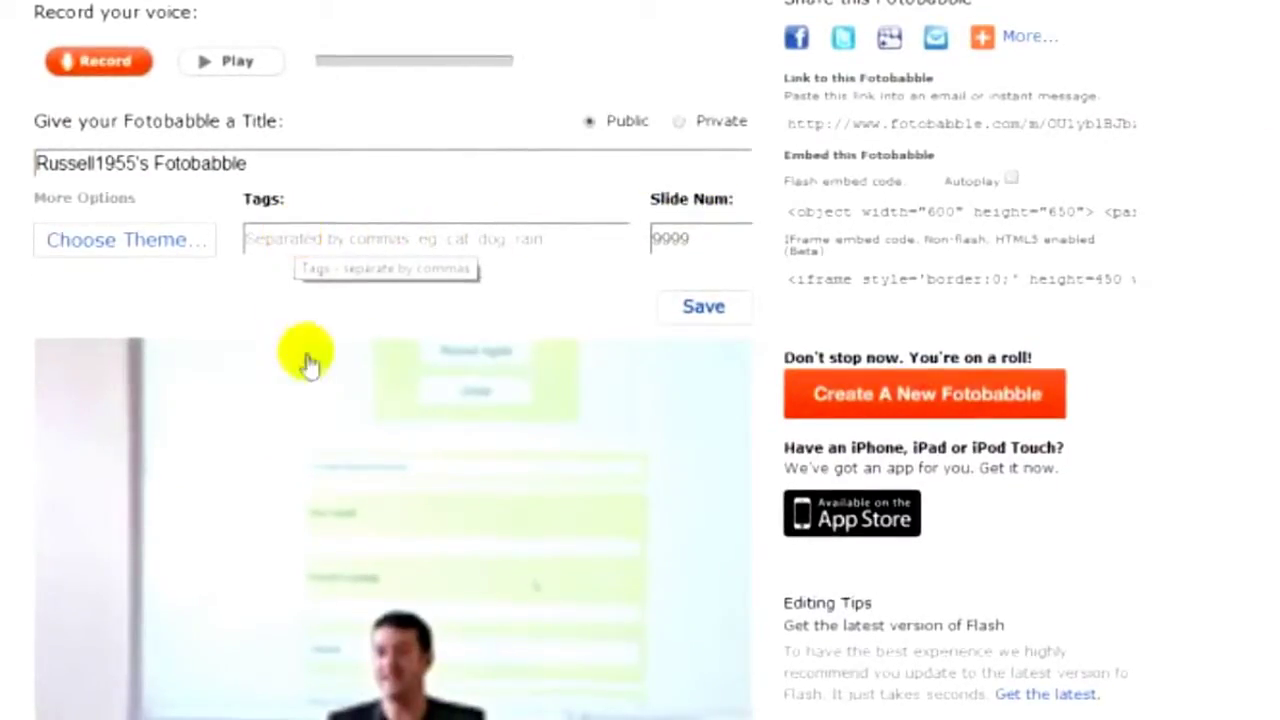
- Apply the Gold theme to the speaker Fotobabble and save it
left_click(167, 249)
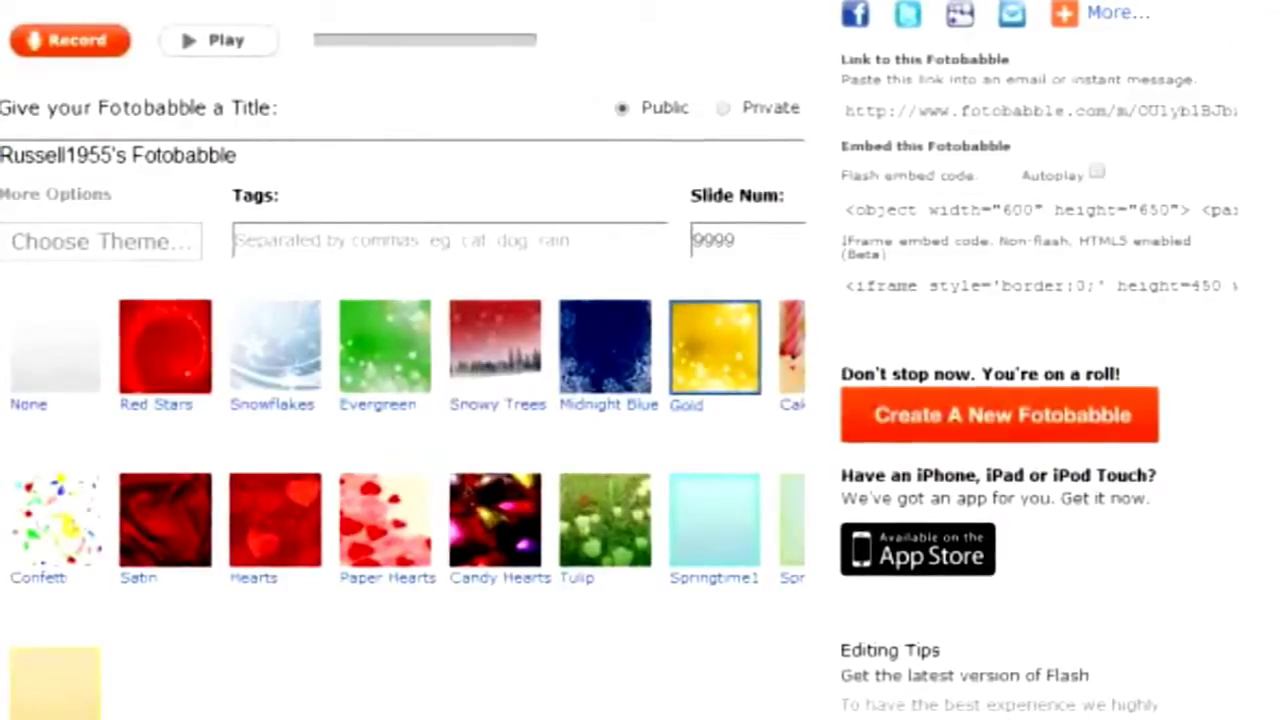
scroll(640, 360, "down", 13)
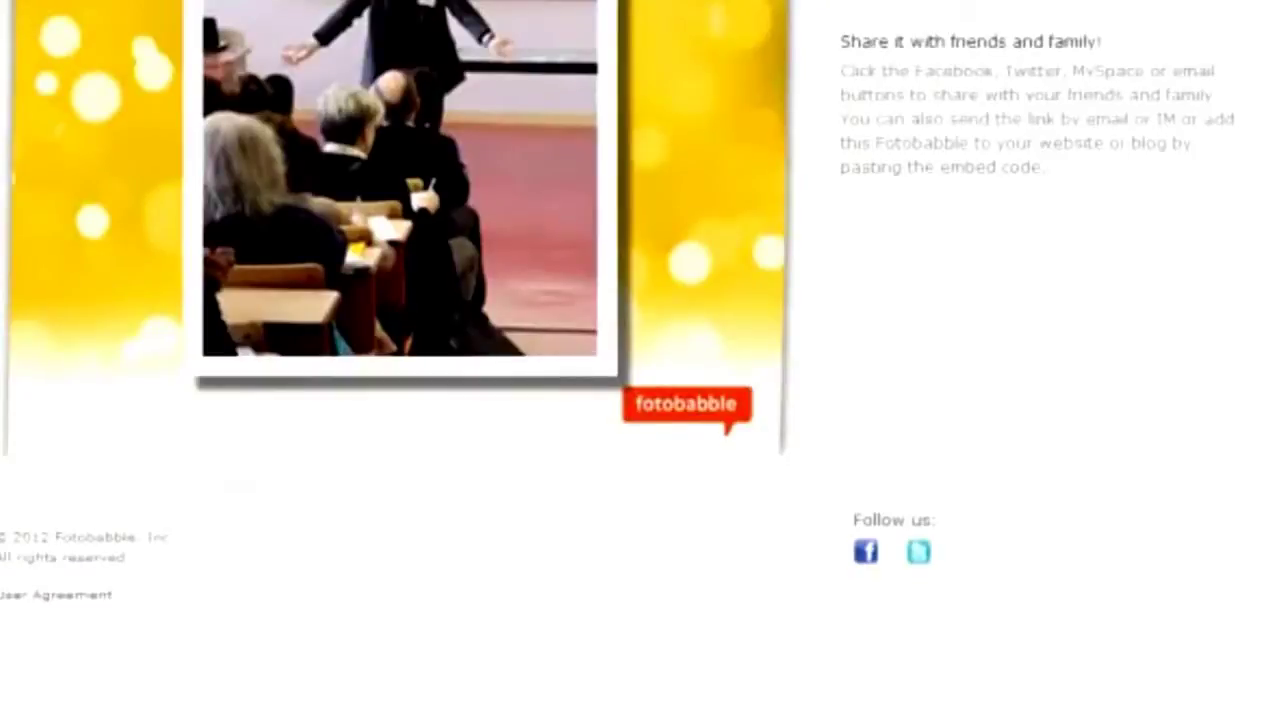
scroll(640, 360, "up", 12)
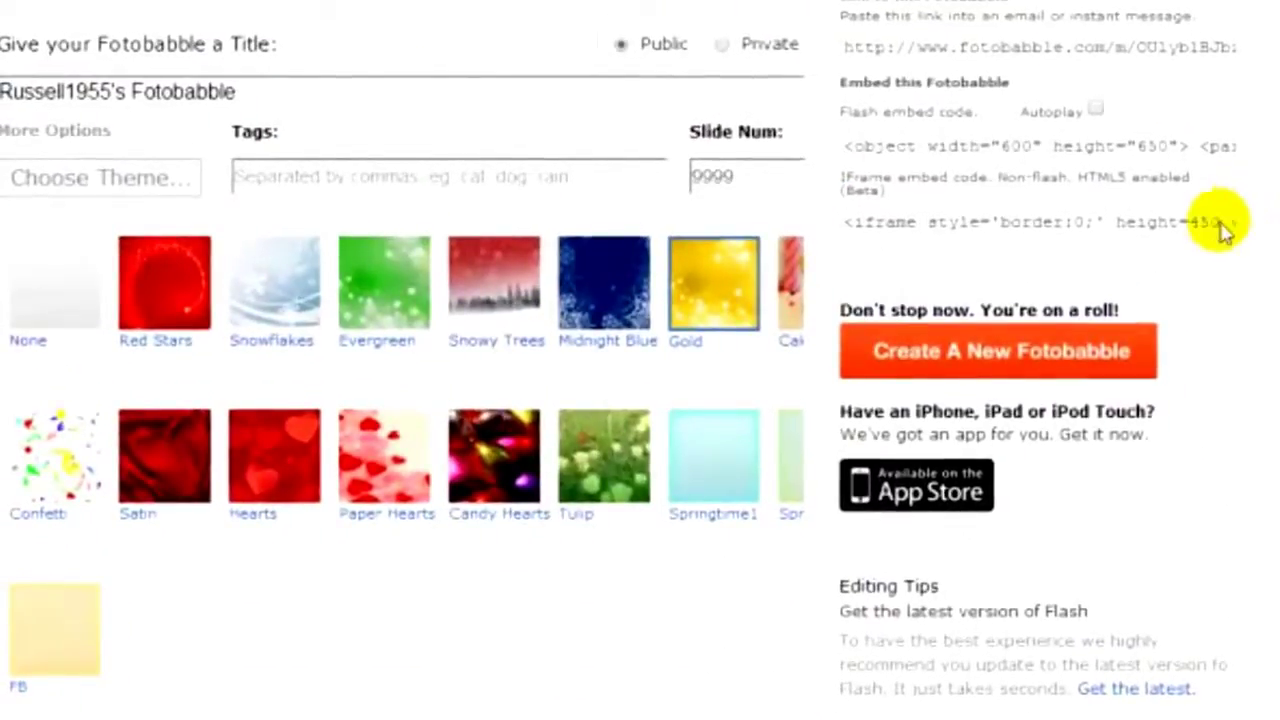
scroll(640, 360, "down", 5)
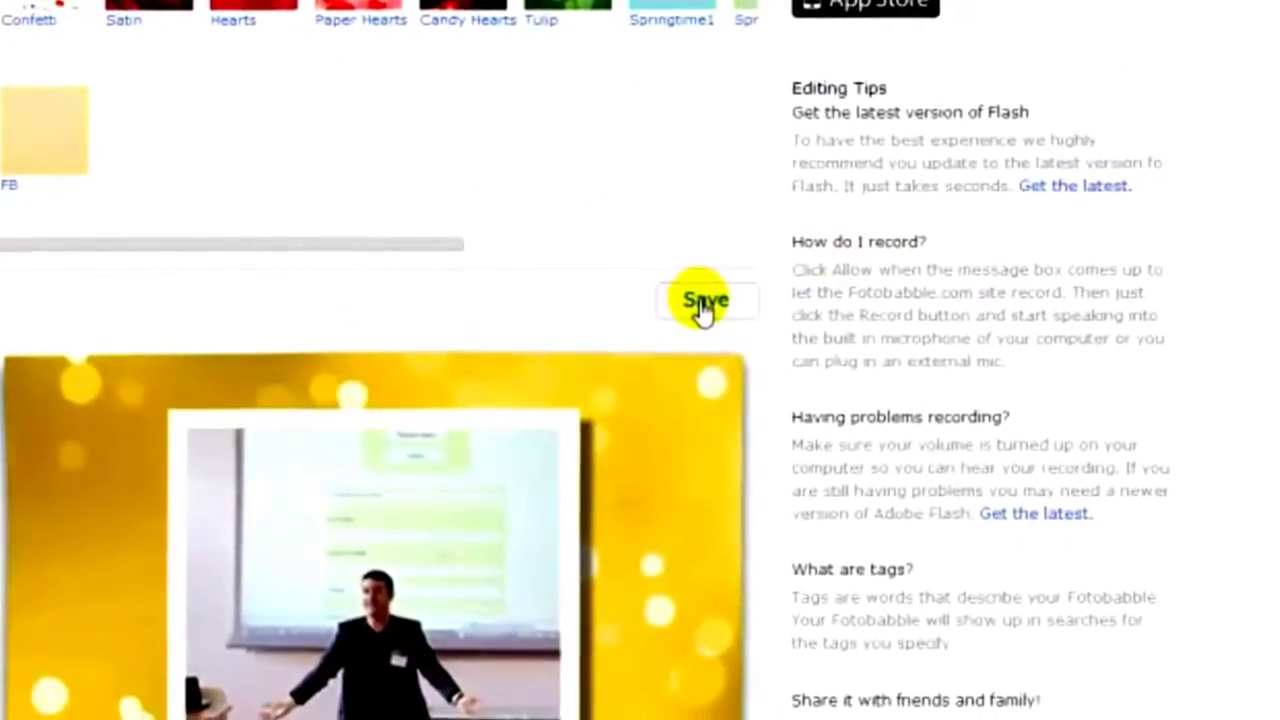
left_click(697, 304)
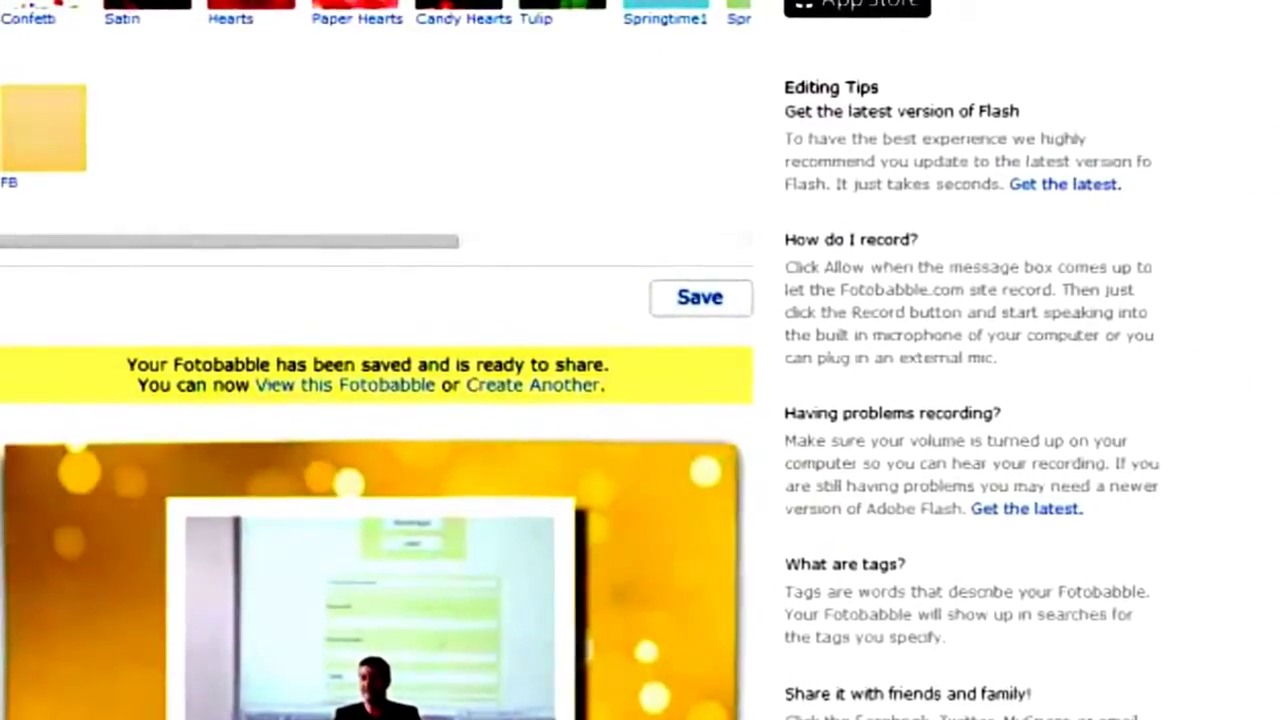
- Return to My Fotobabbles and open the gold-framed speaker Fotobabble for viewing
scroll(597, 360, "up", 4)
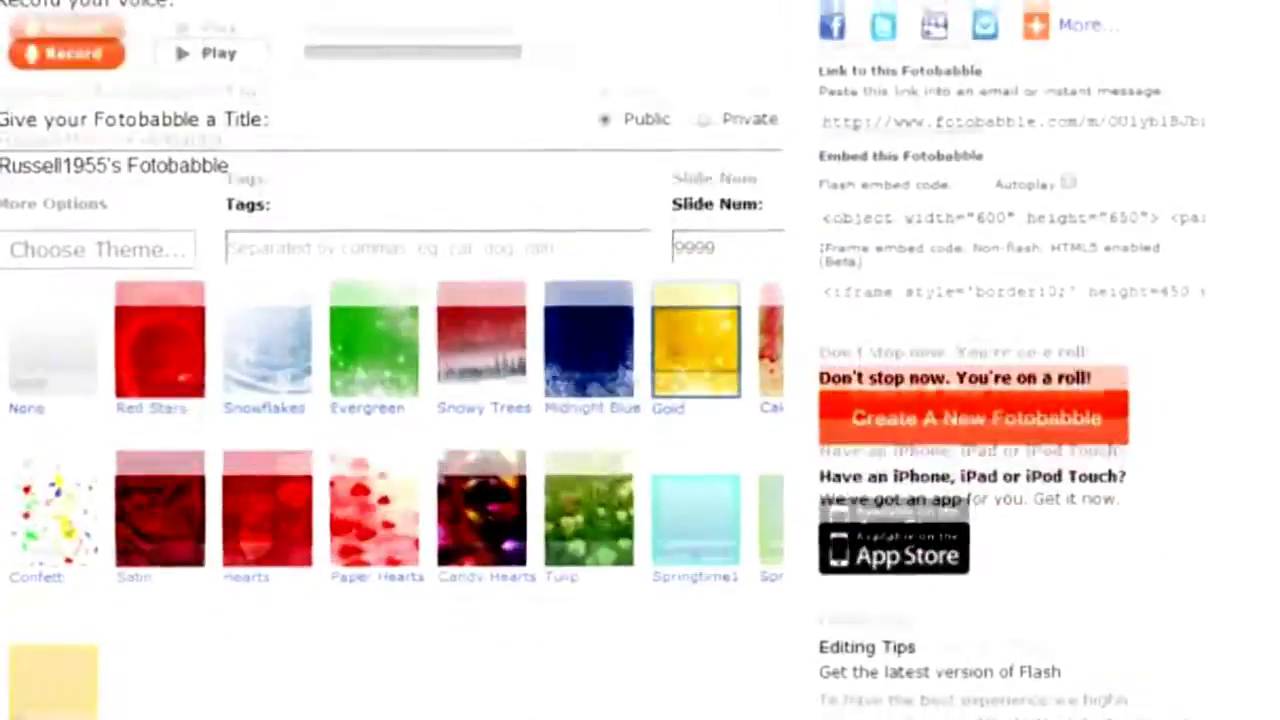
scroll(640, 360, "up", 2)
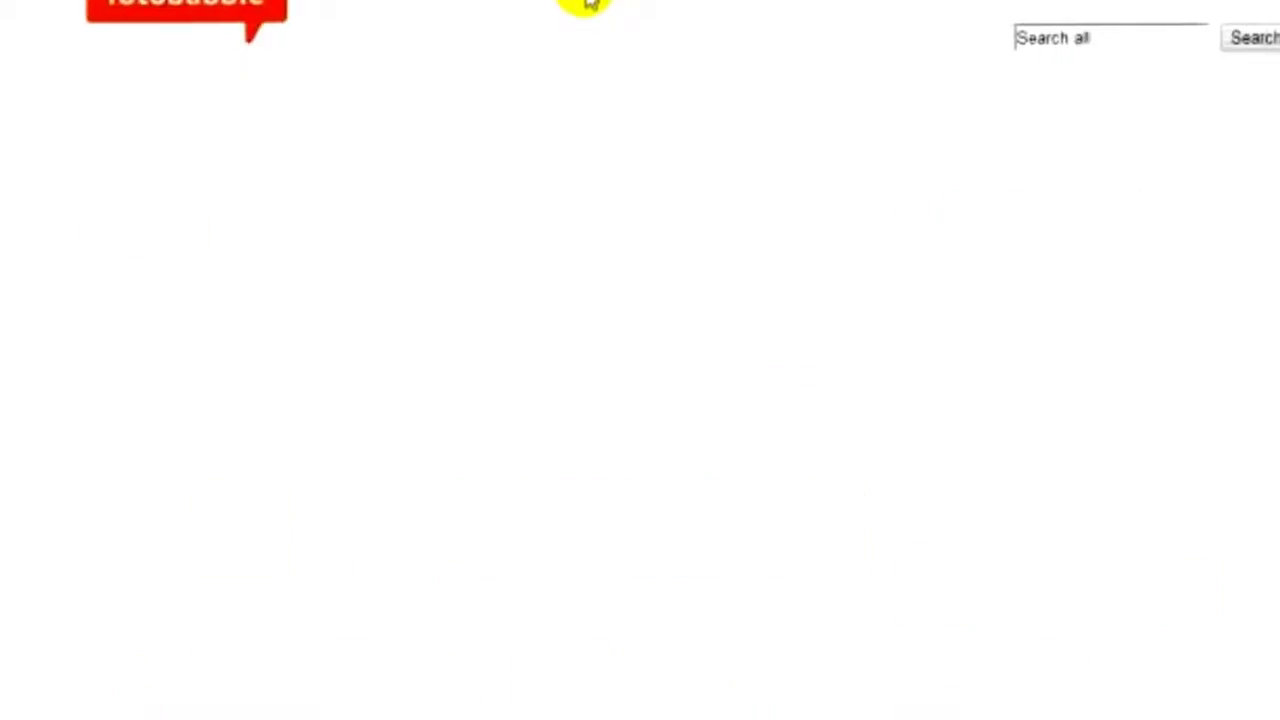
left_click(603, 8)
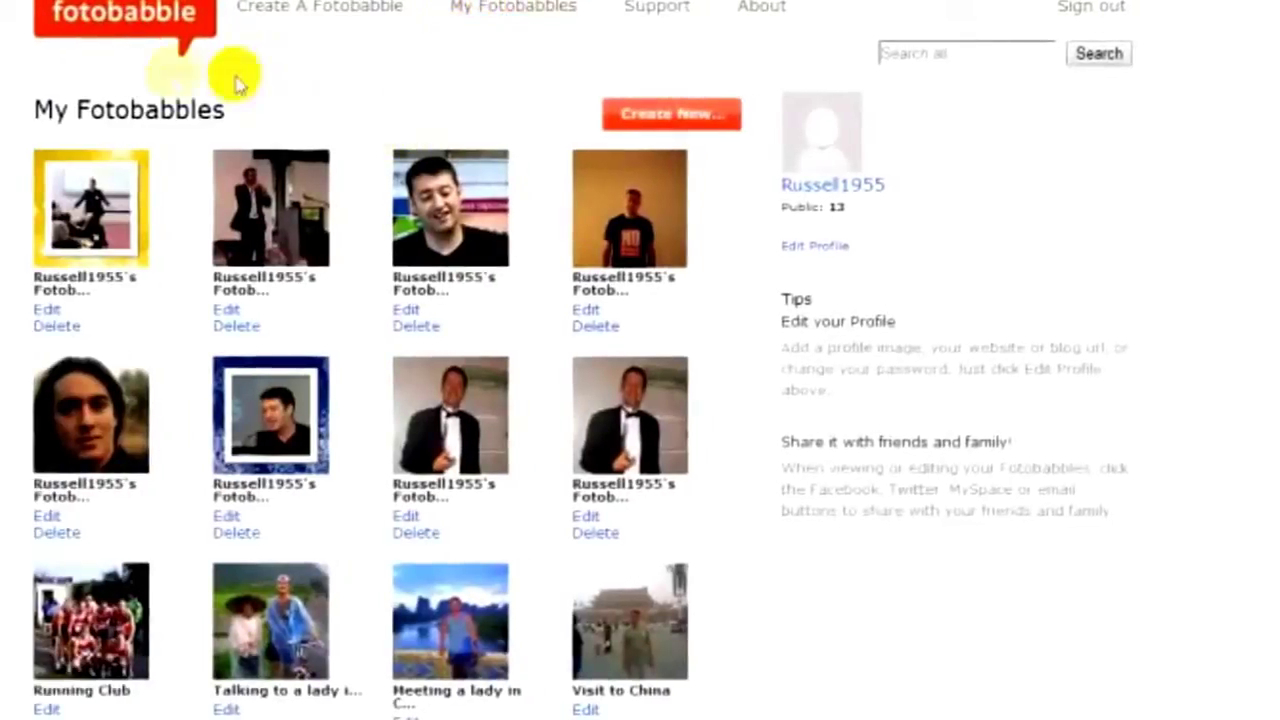
left_click(118, 230)
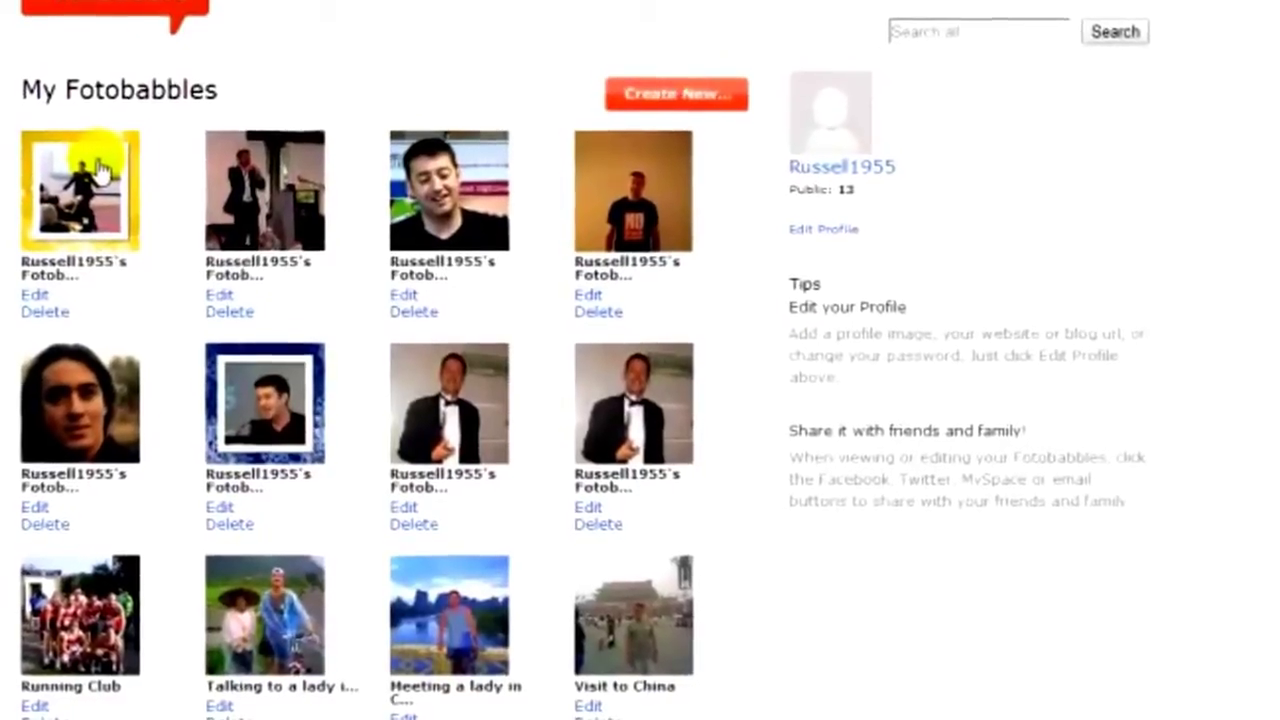
- Open the gold-framed speaker Fotobabble and copy its entire Flash embed code
left_click(100, 172)
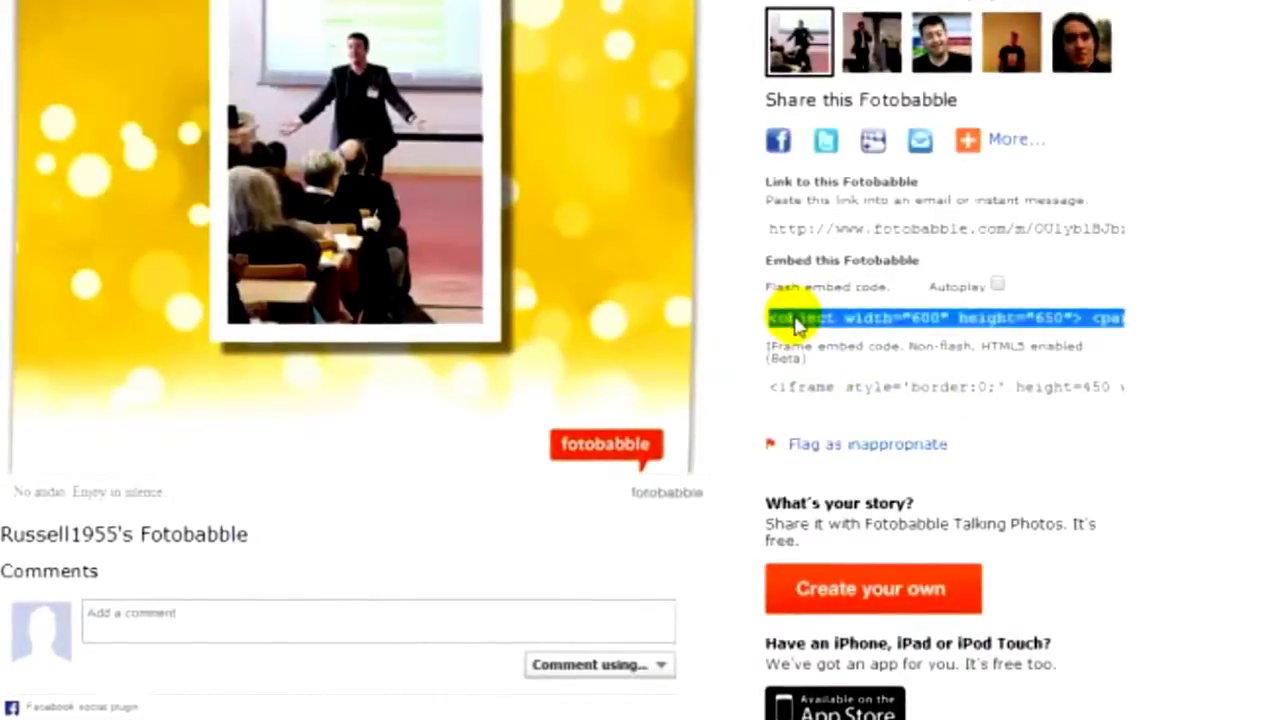
right_click(798, 325)
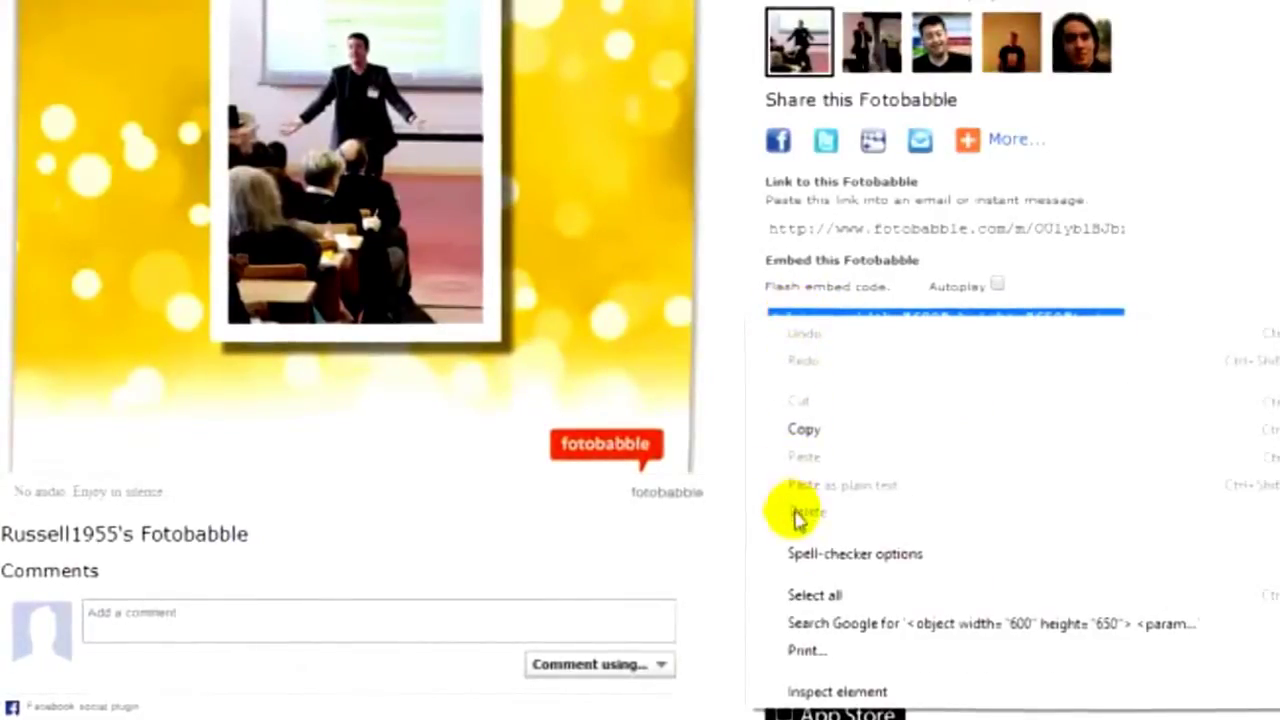
left_click(830, 596)
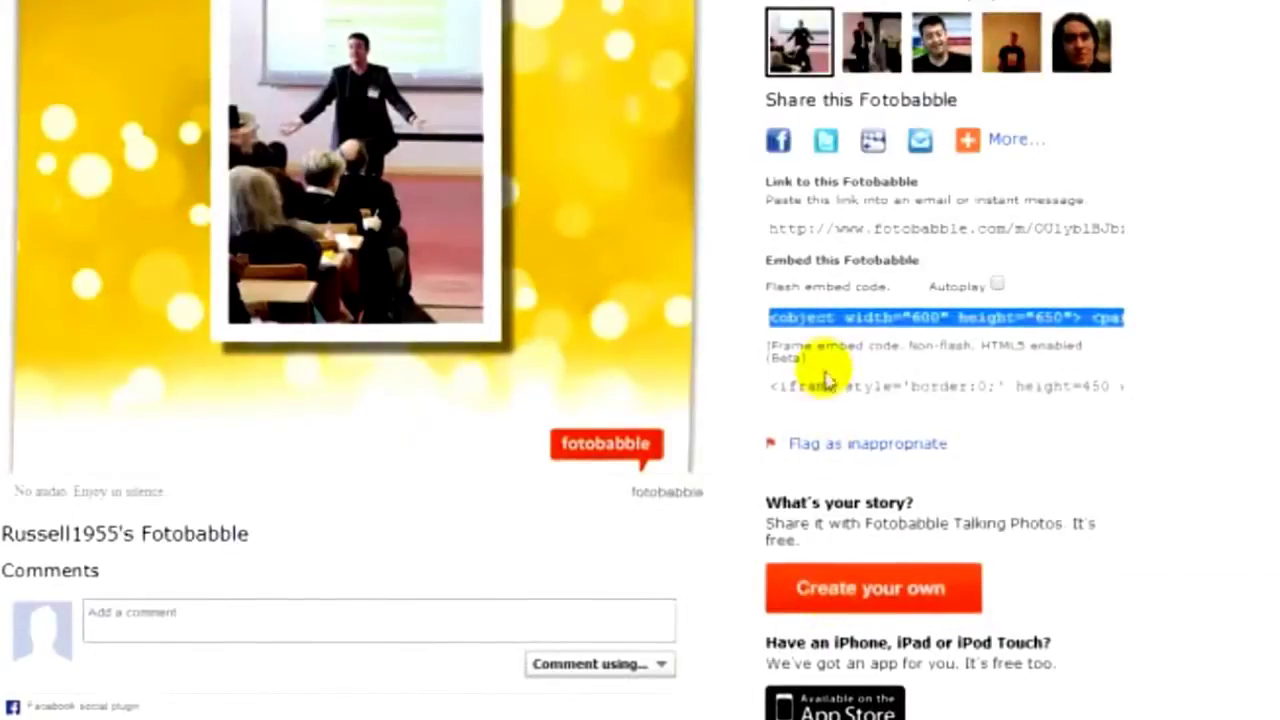
right_click(805, 318)
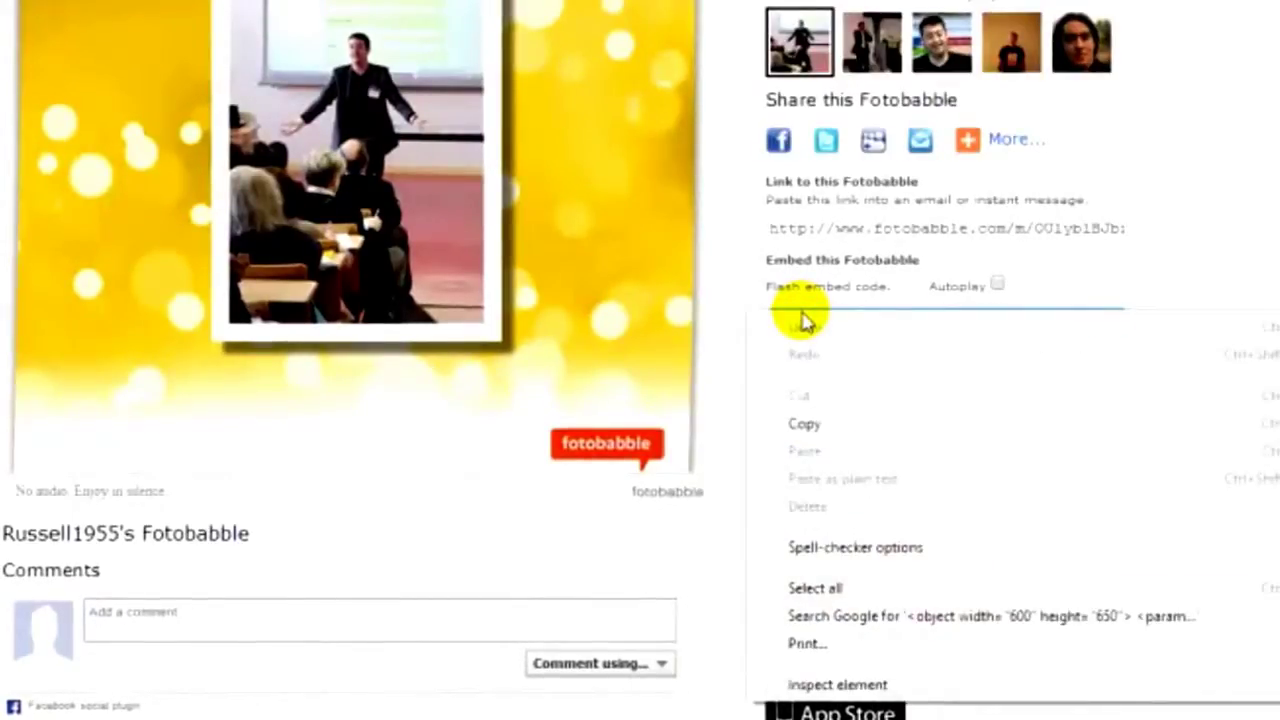
left_click(808, 424)
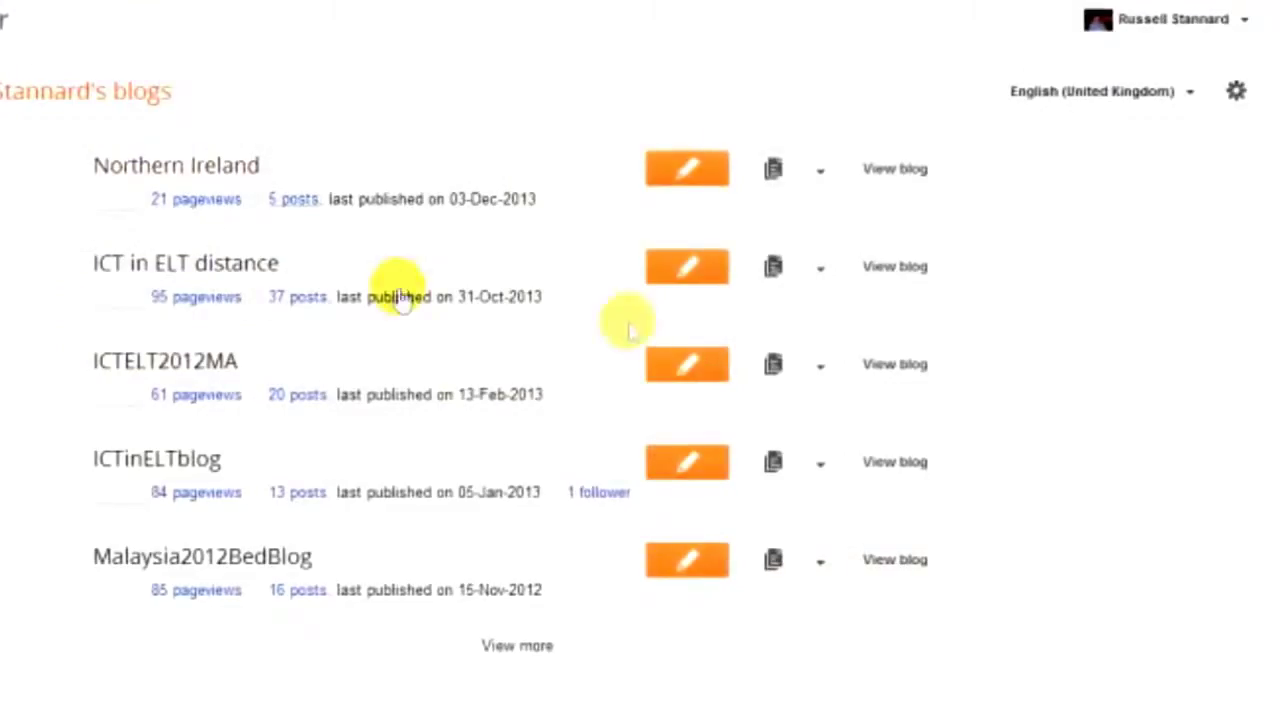
- Switch to Blogger, start a new post in the Northern Ireland blog, and paste the Fotobabble embed code into its HTML
left_click(680, 176)
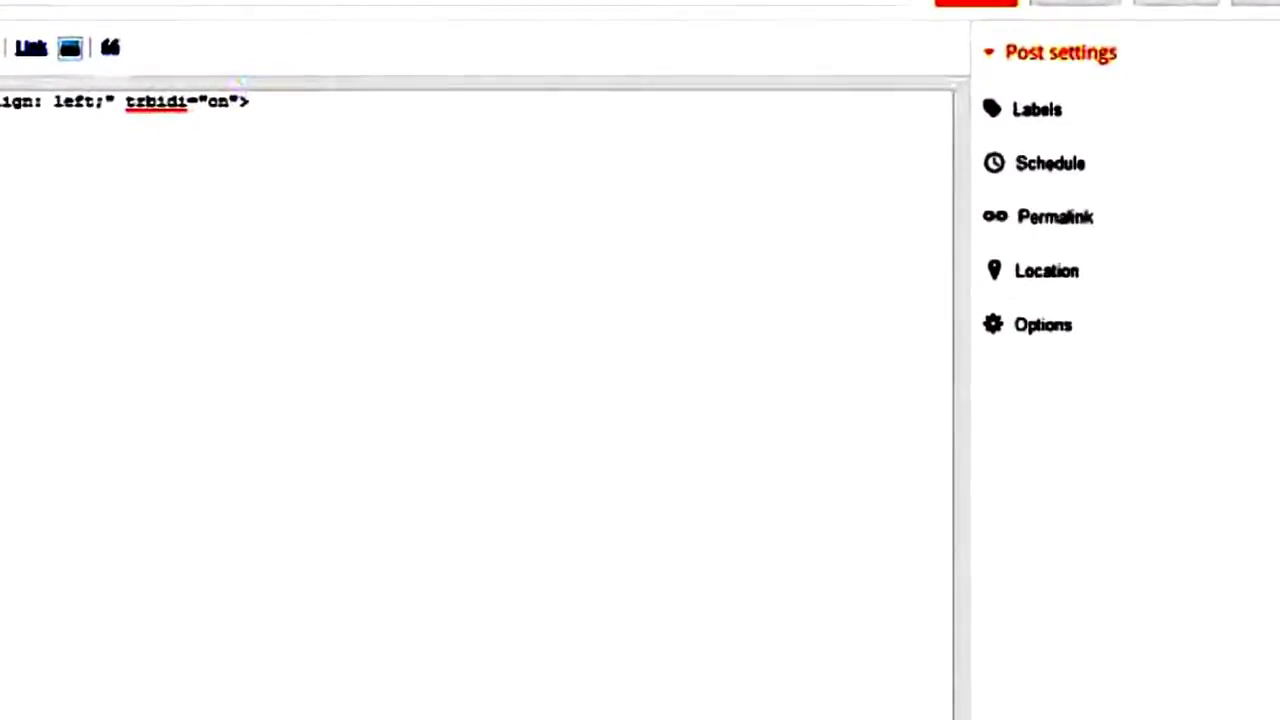
right_click(2, 190)
left_click(20, 340)
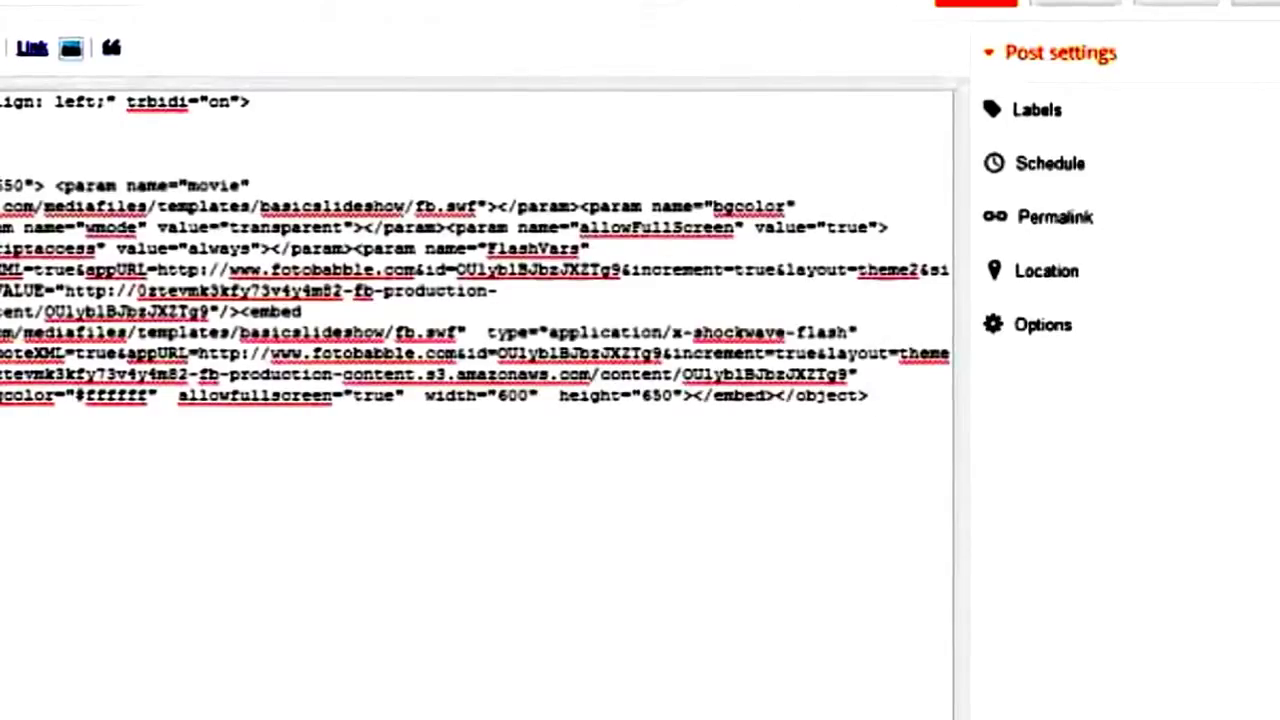
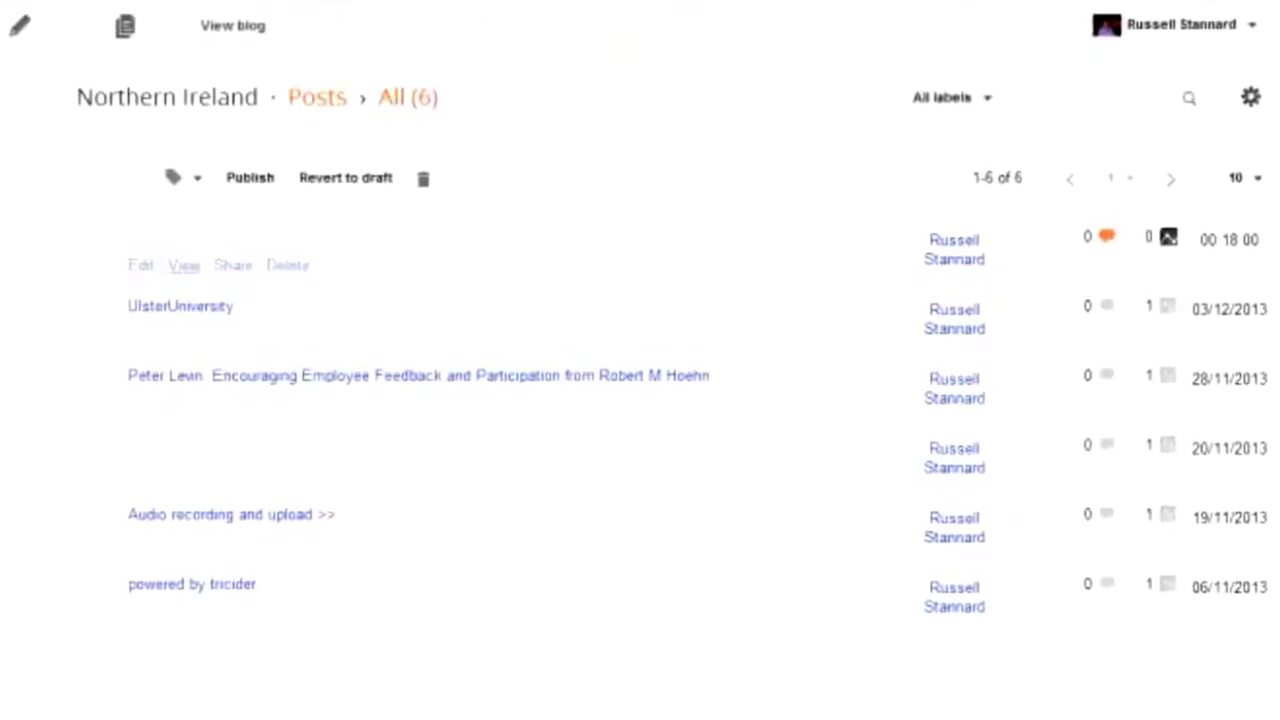
- Publish a Northern Ireland blog post titled Fotobabble with the embed code pasted in and its first height value set to 550
left_click(144, 238)
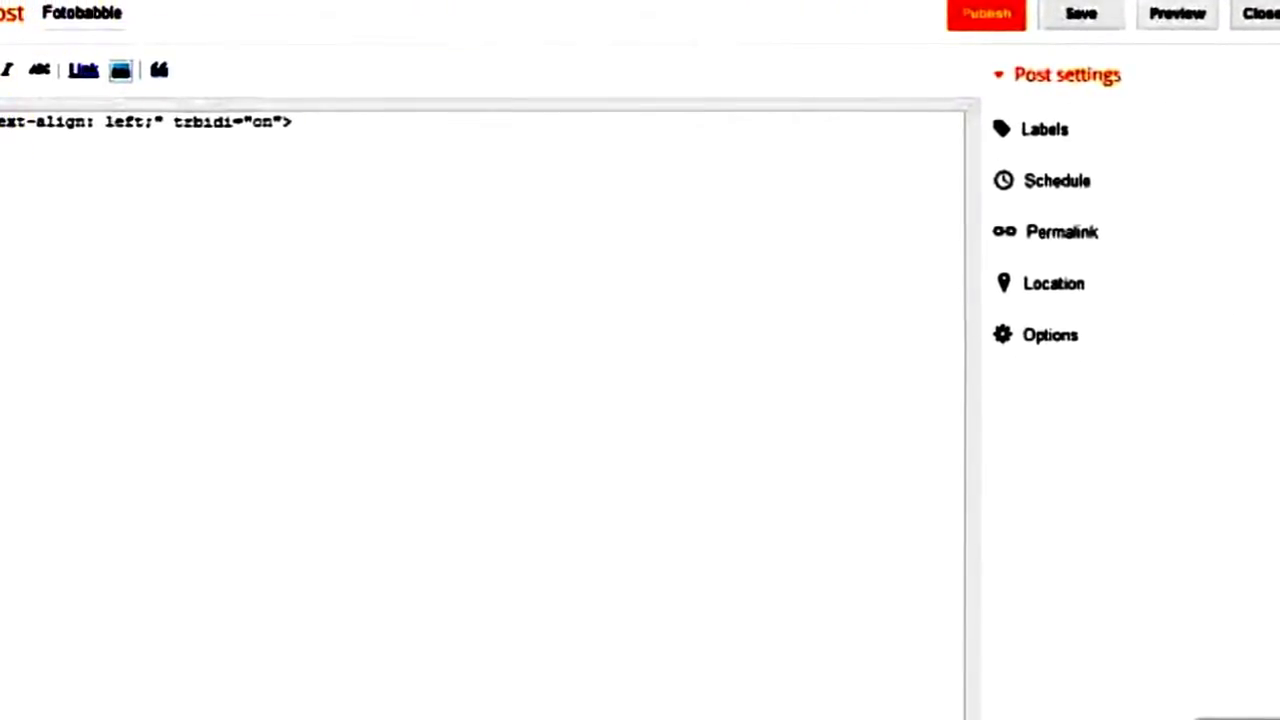
key("ctrl+v")
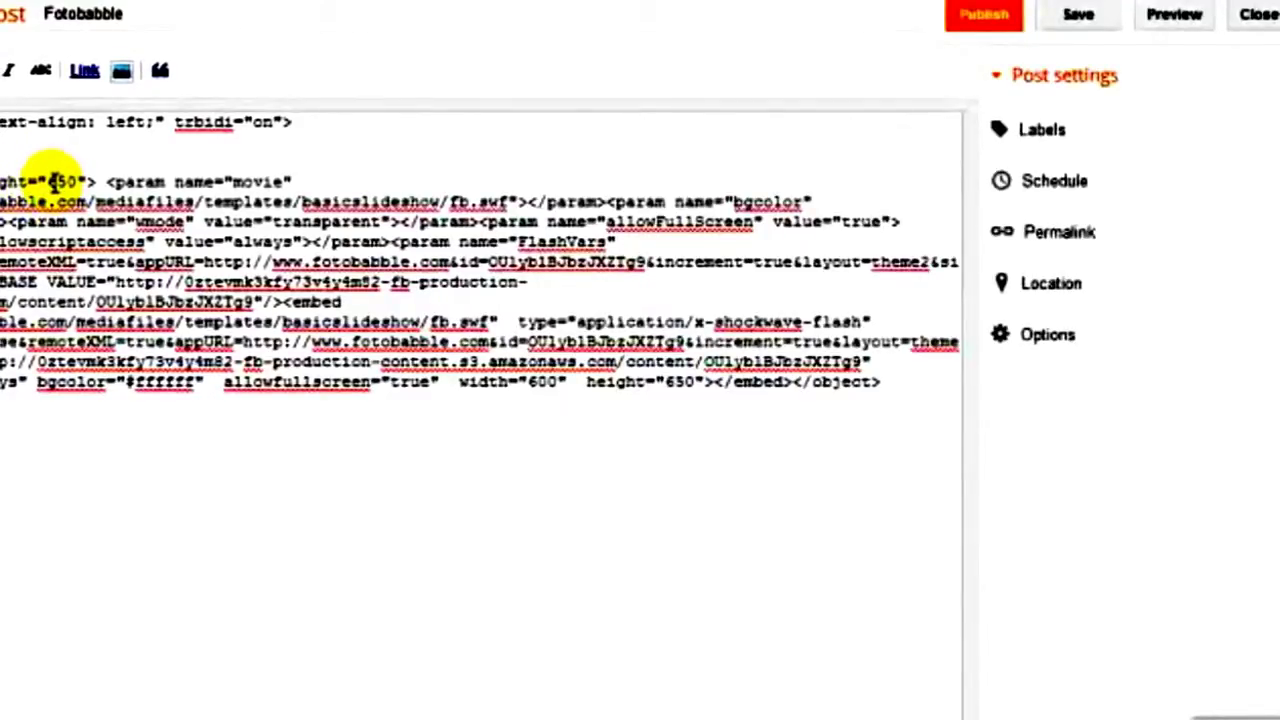
key("BackSpace")
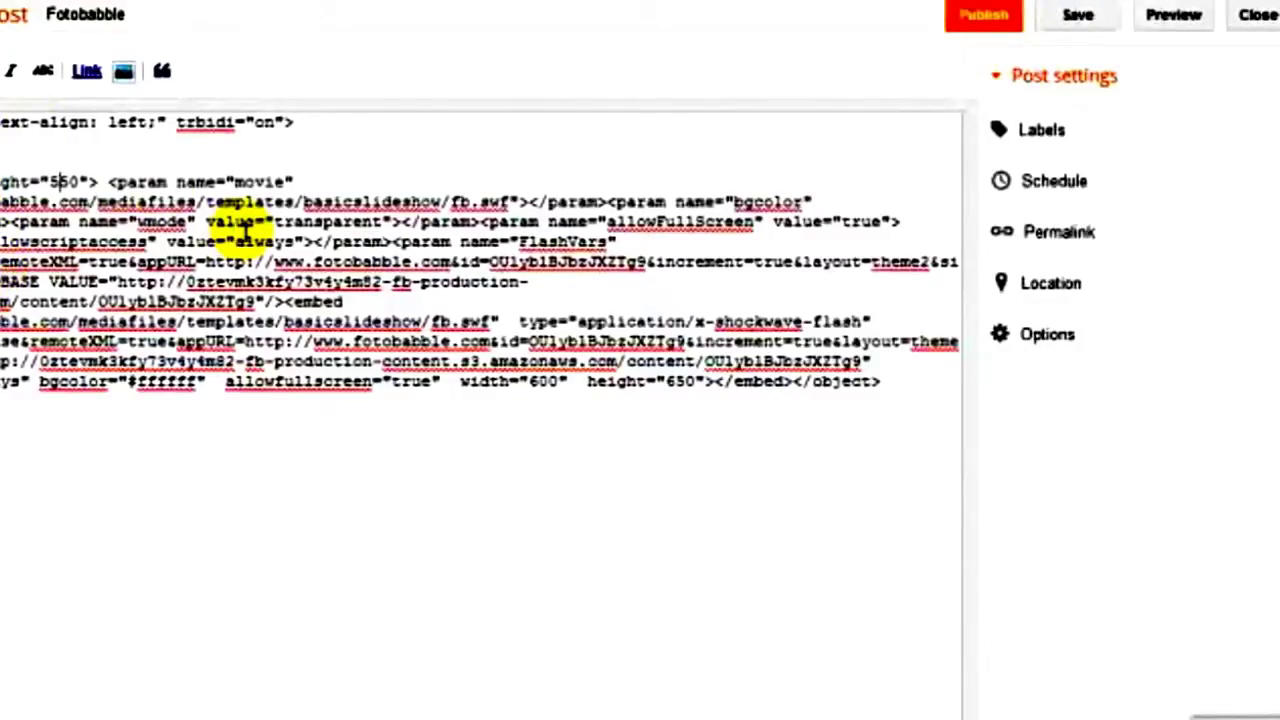
left_click(985, 18)
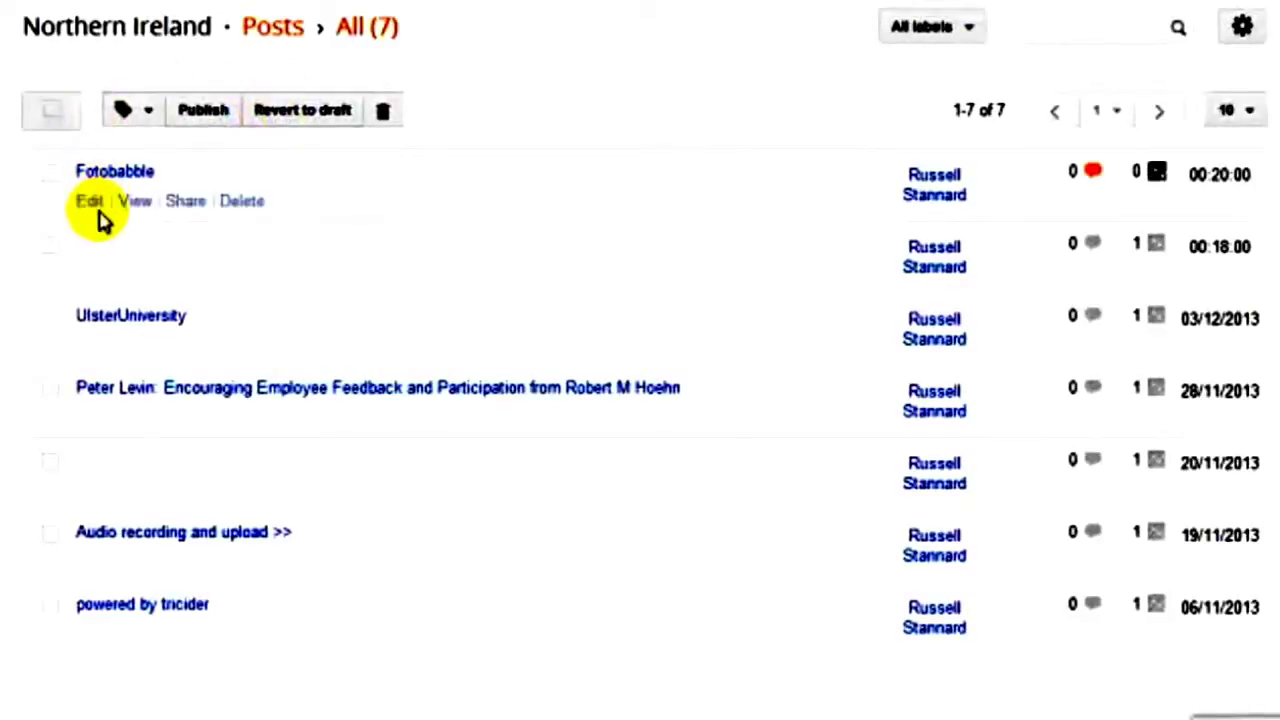
- View the published Fotobabble post on the Northern Ireland blog and check the embedded photo
left_click(136, 210)
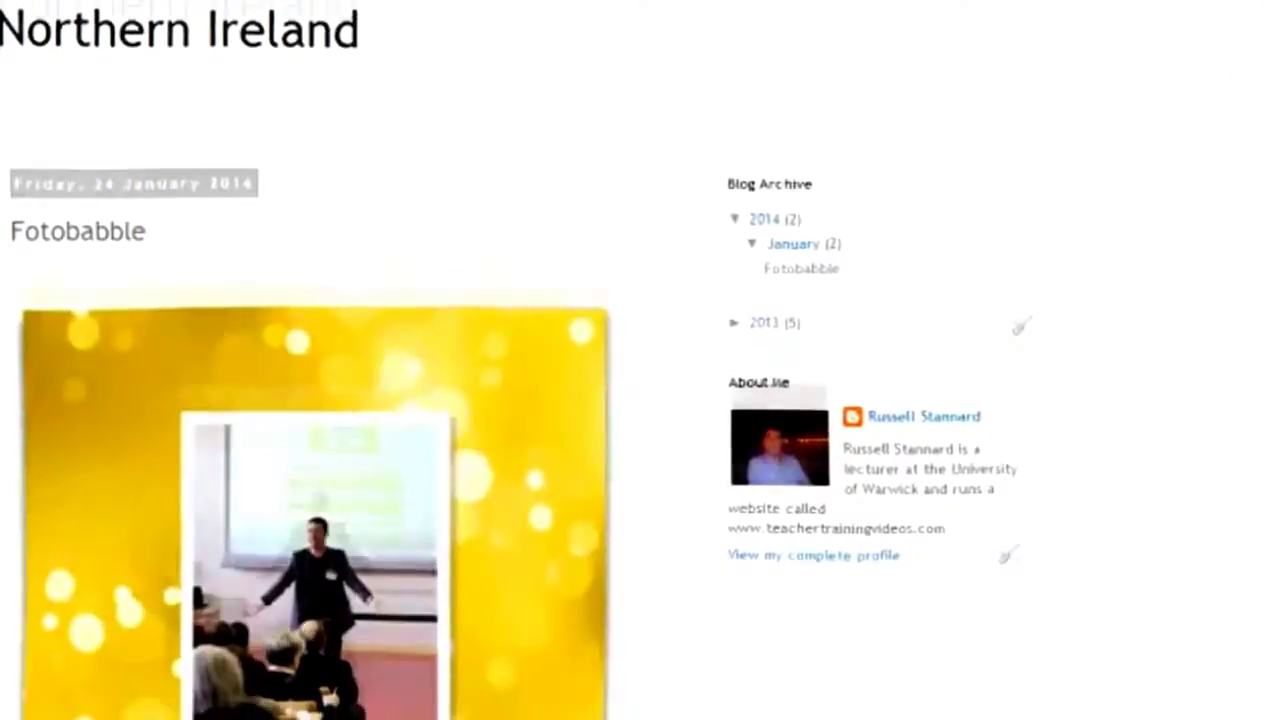
scroll(500, 360, "down", 3)
mouse_move(323, 180)
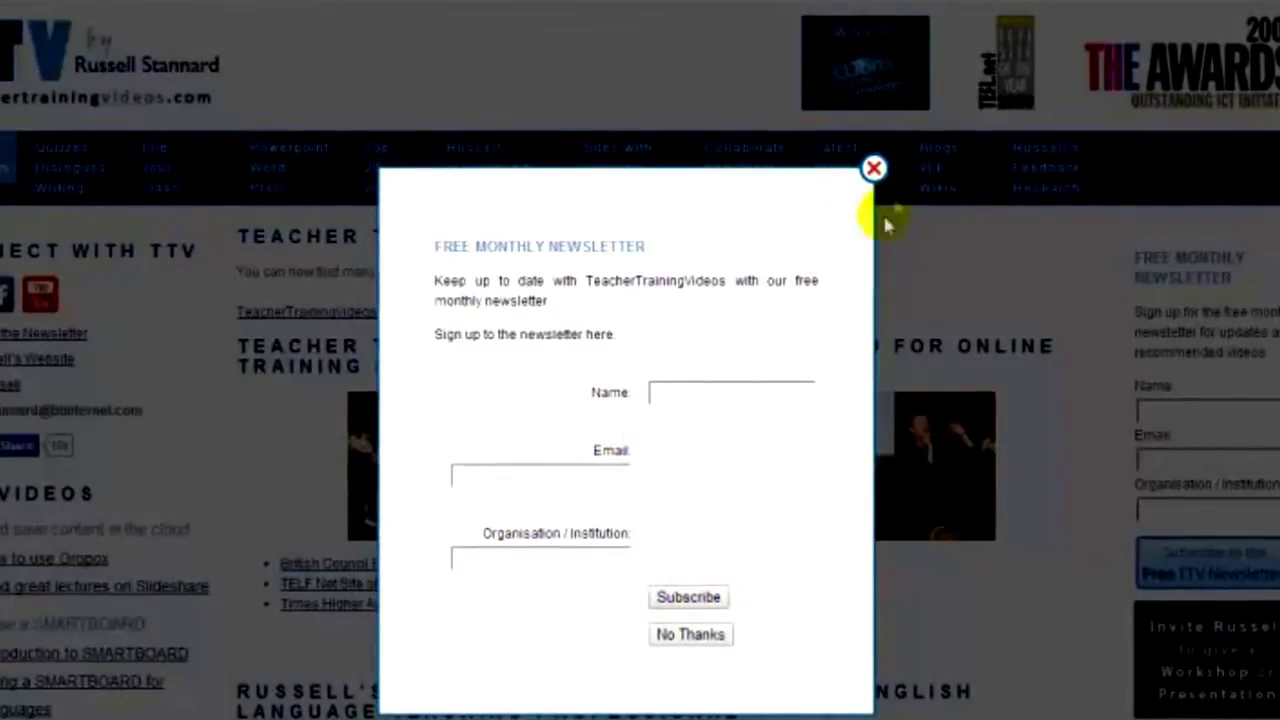
- Dismiss the newsletter sign-up on teachertrainingvideos.com and look through the home page
left_click(873, 170)
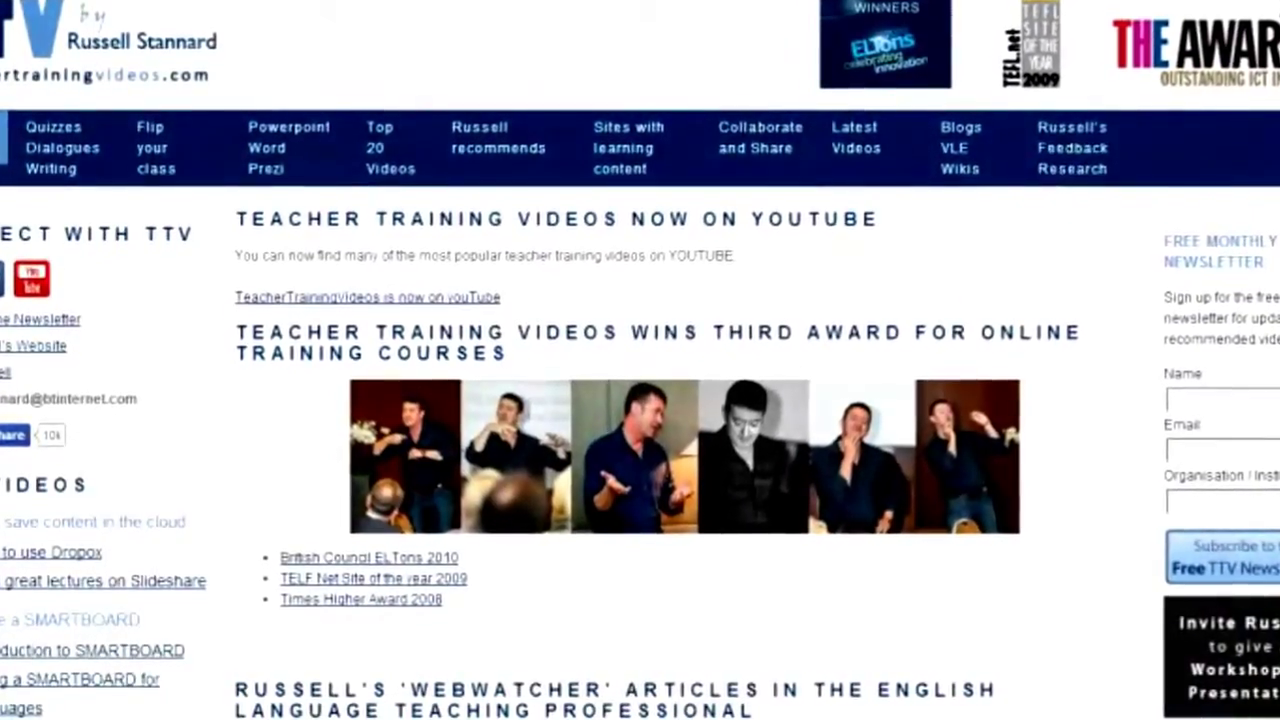
scroll(1150, 300, "down", 1)
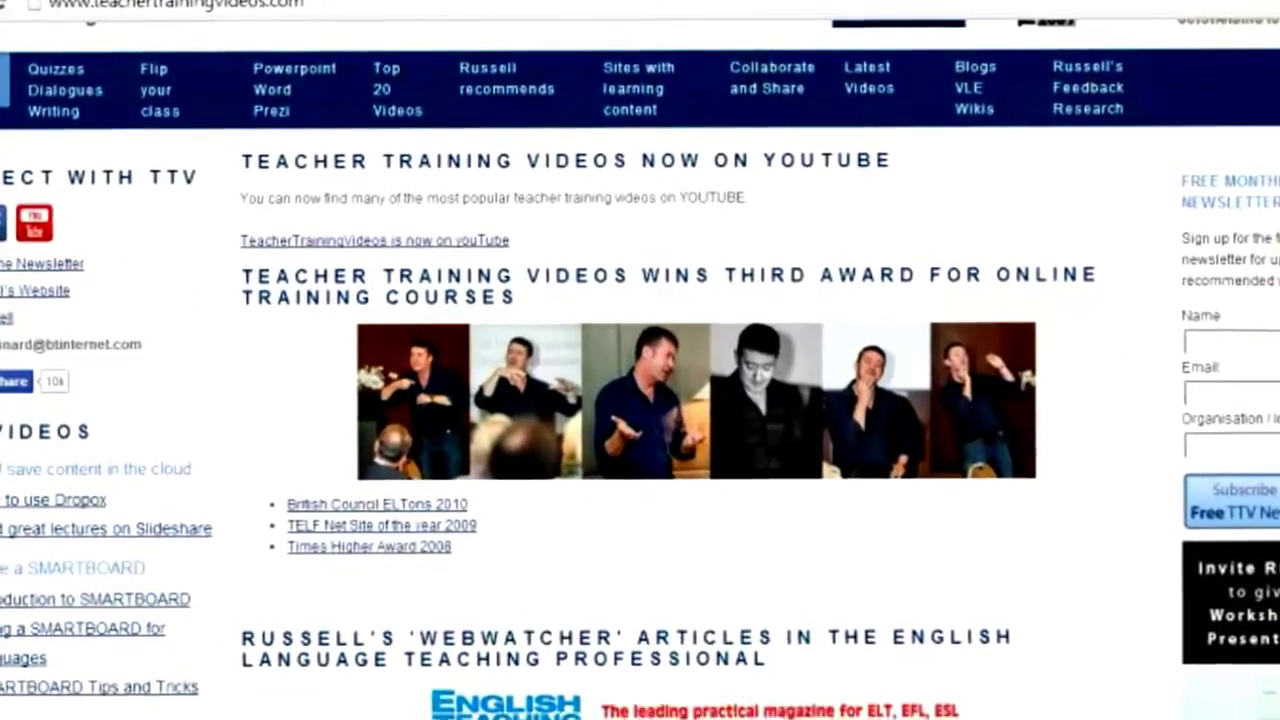
scroll(1106, 414, "down", 3)
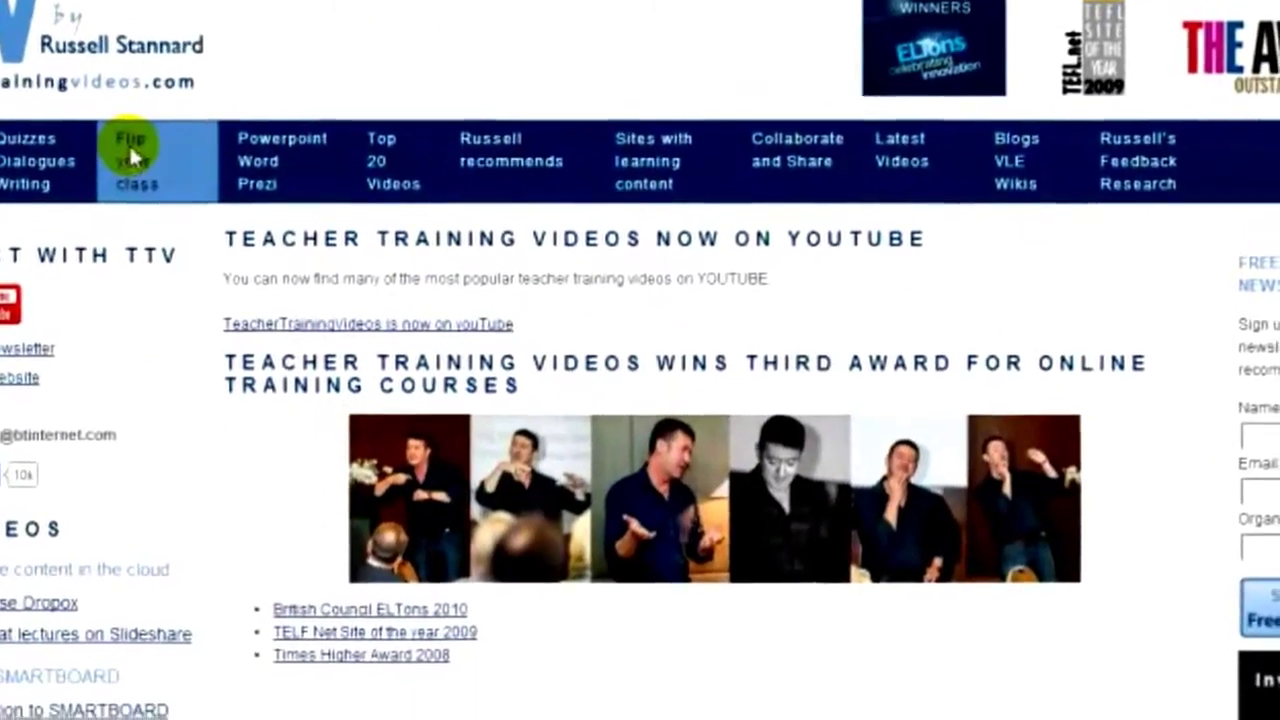
- Examine the tools recommended on the Flip Your Class page, and open the Top 20 Videos page
left_click(129, 143)
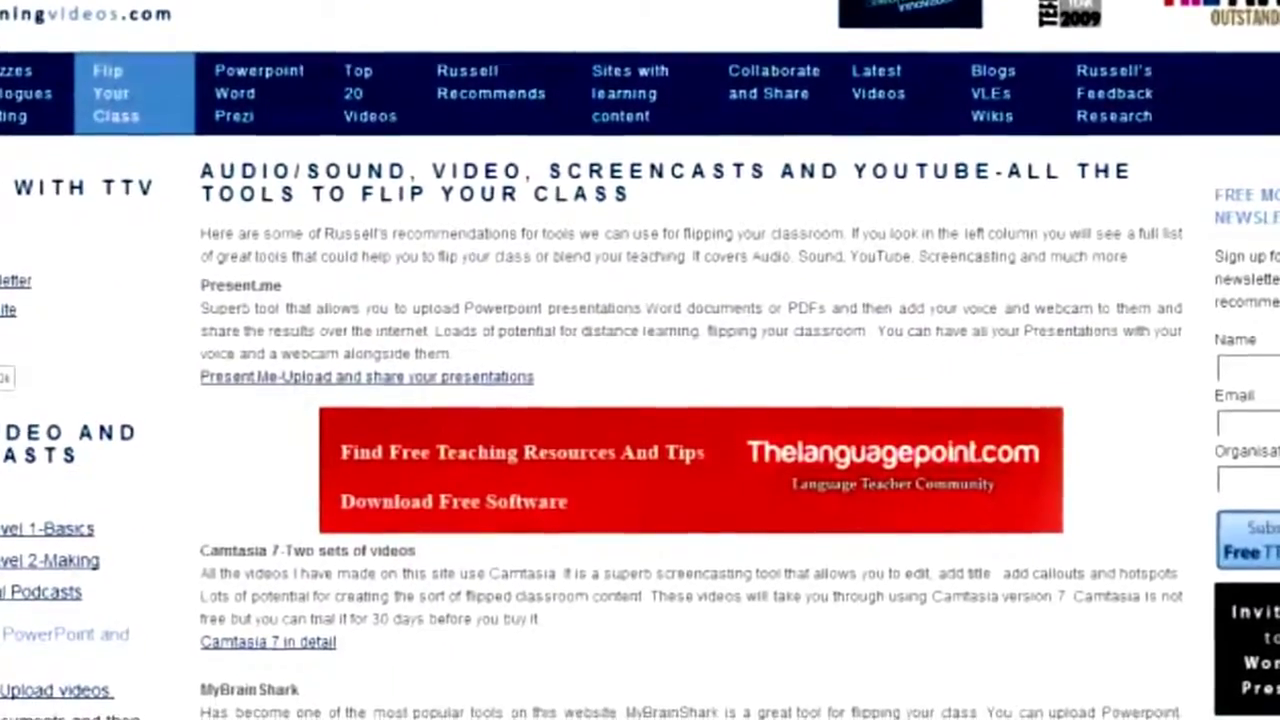
scroll(388, 298, "down", 3)
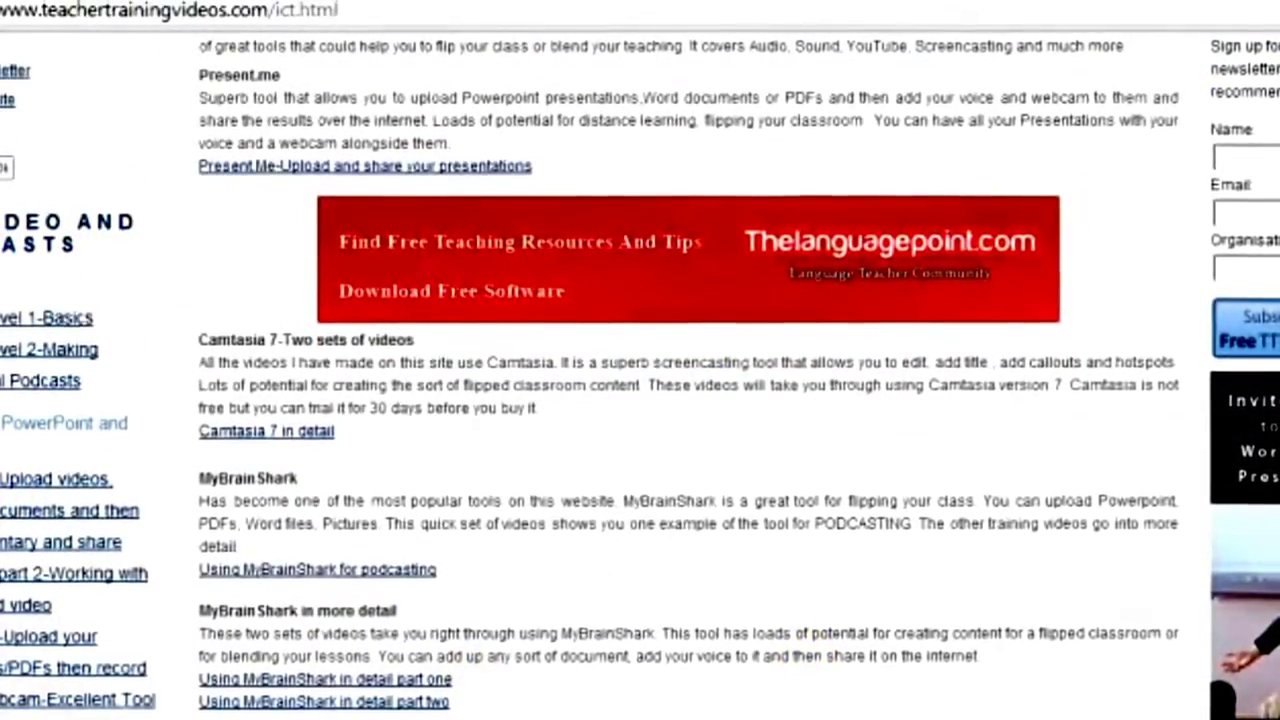
scroll(515, 466, "down", 6)
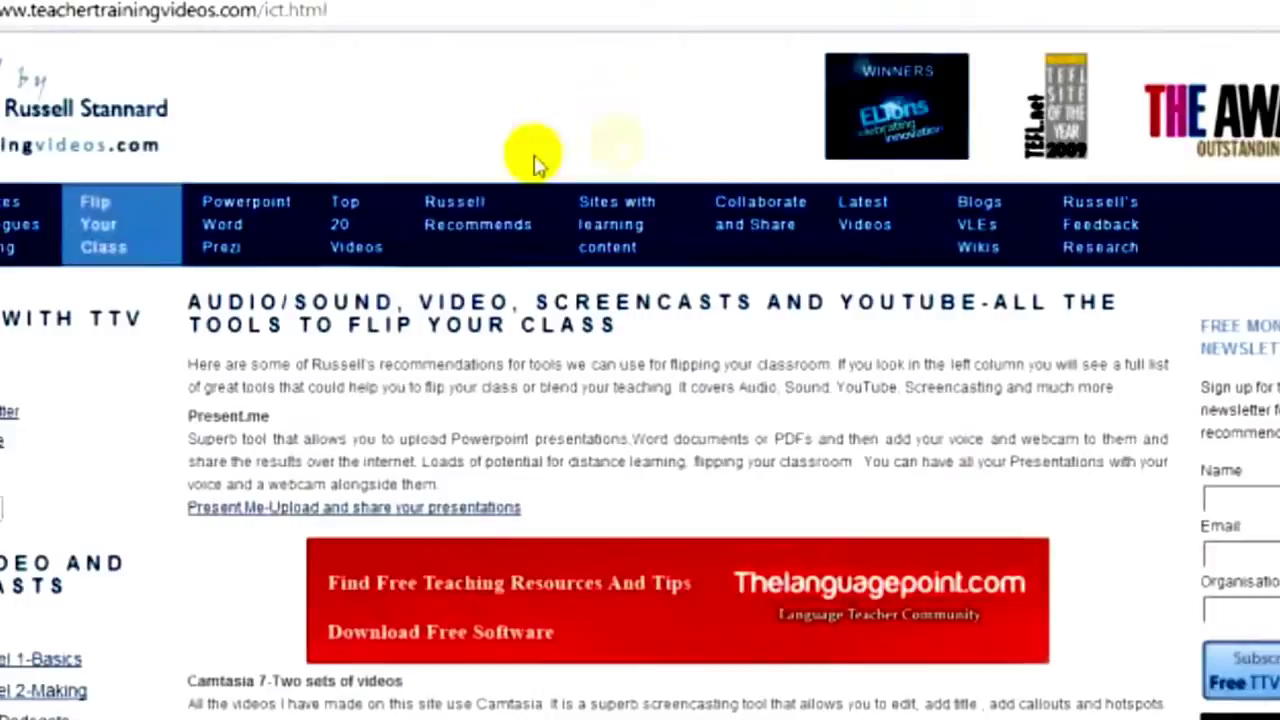
left_click(360, 222)
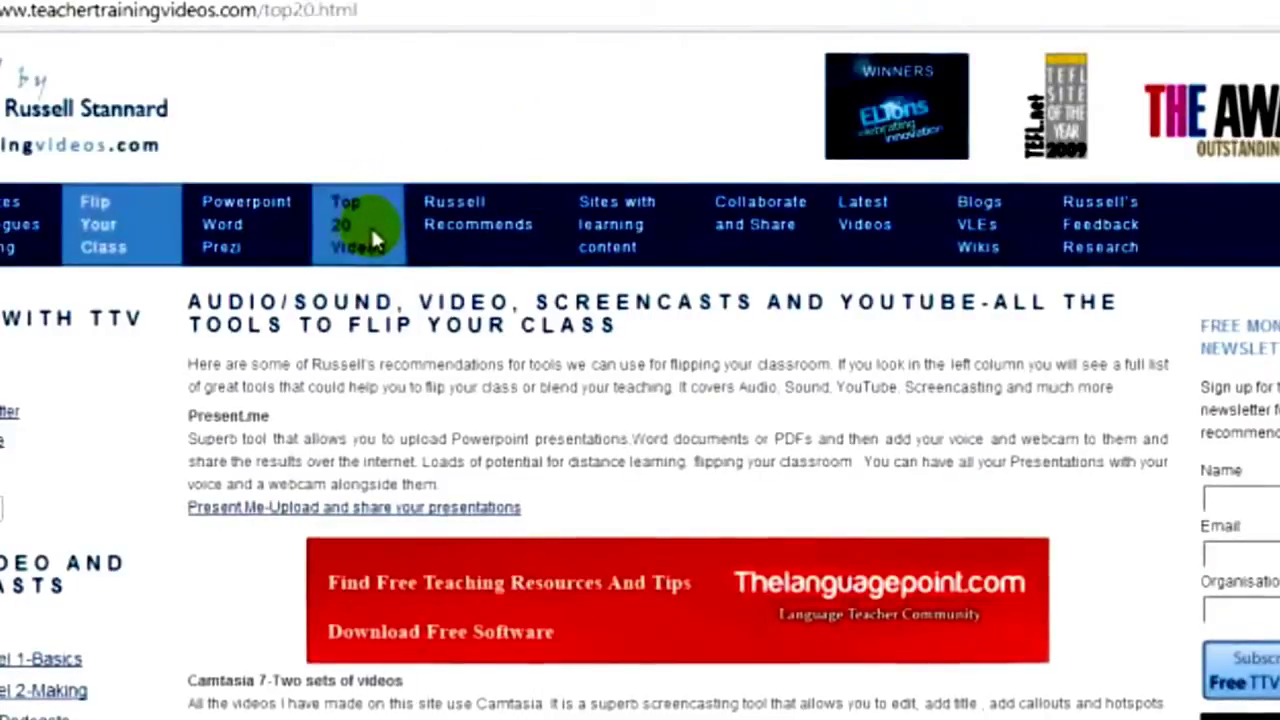